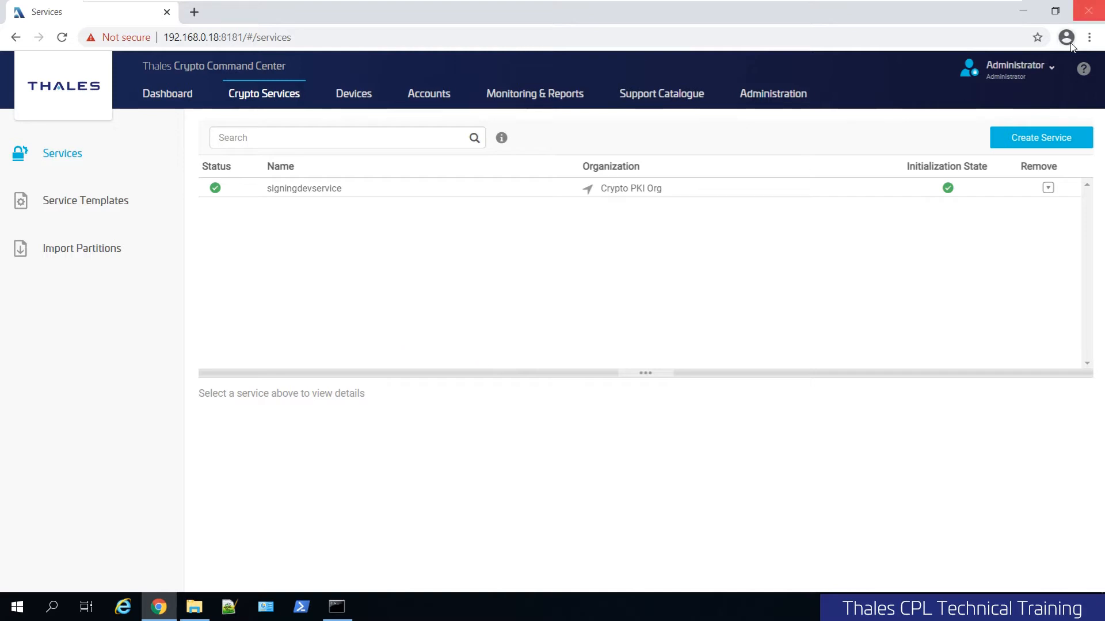
Start creating a new service and name it stcService.
{"action": "left_click", "coordinate": [1052, 144]}
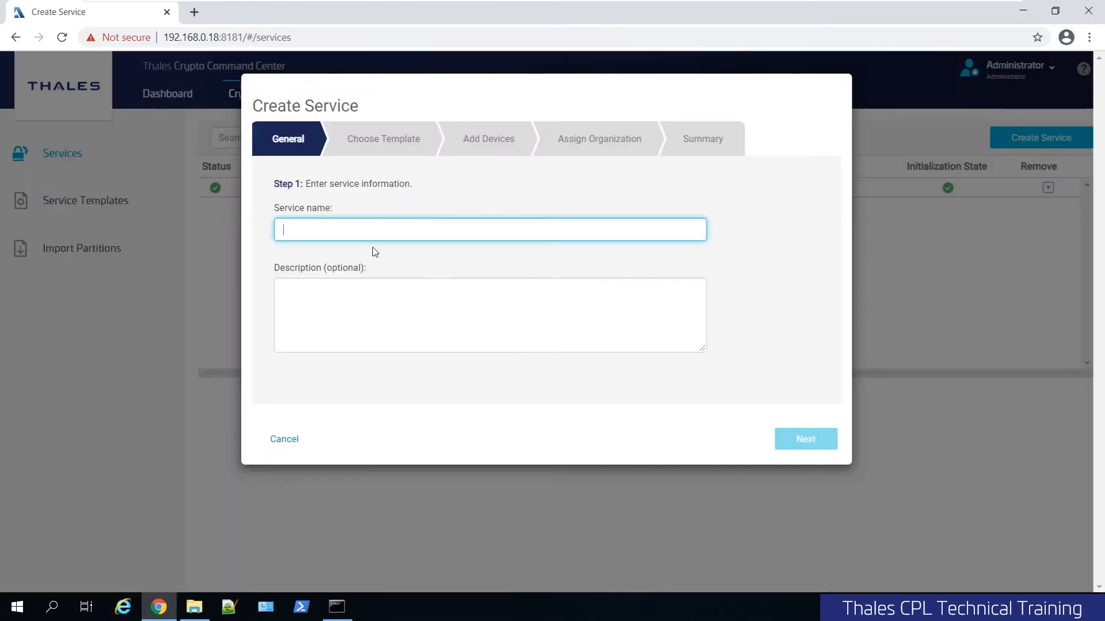
{"action": "type", "text": "stc"}
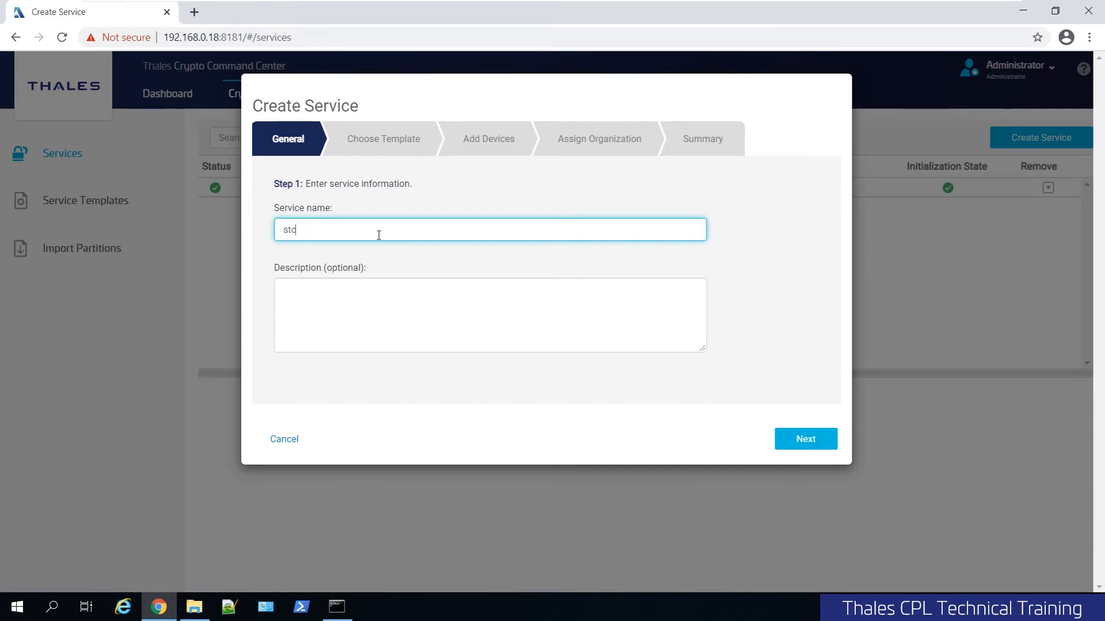
{"action": "type", "text": "Partition"}
{"action": "key", "text": "BackSpace"}
{"action": "key", "text": "BackSpace"}
{"action": "key", "text": "BackSpace"}
{"action": "key", "text": "BackSpace"}
{"action": "key", "text": "BackSpace"}
{"action": "key", "text": "BackSpace"}
{"action": "key", "text": "BackSpace"}
{"action": "key", "text": "BackSpace"}
{"action": "key", "text": "BackSpace"}
{"action": "type", "text": "Service"}
{"action": "left_click", "coordinate": [805, 439]}
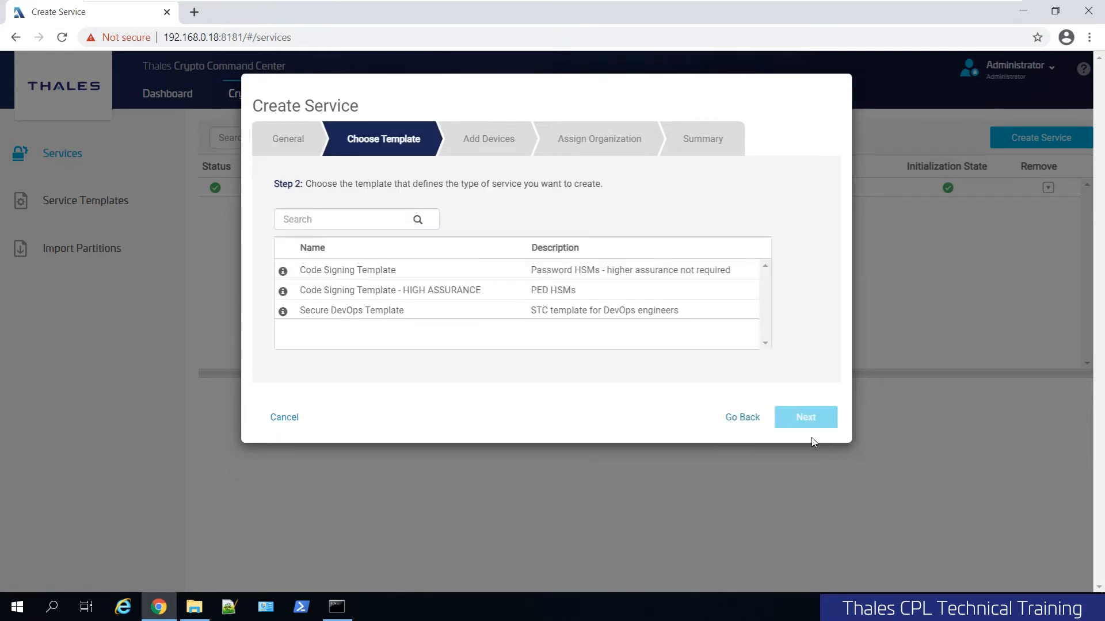
Pick the Secure DevOps Template and add the Luna7EMEA-PWD2 device to the service.
{"action": "left_click", "coordinate": [405, 320]}
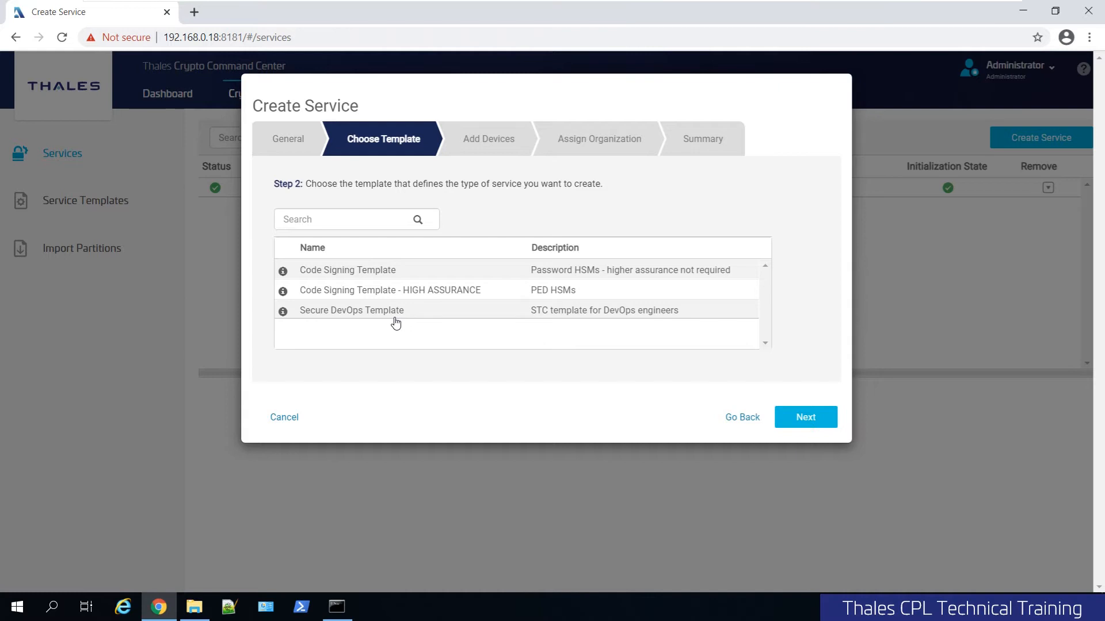
{"action": "left_click", "coordinate": [806, 418]}
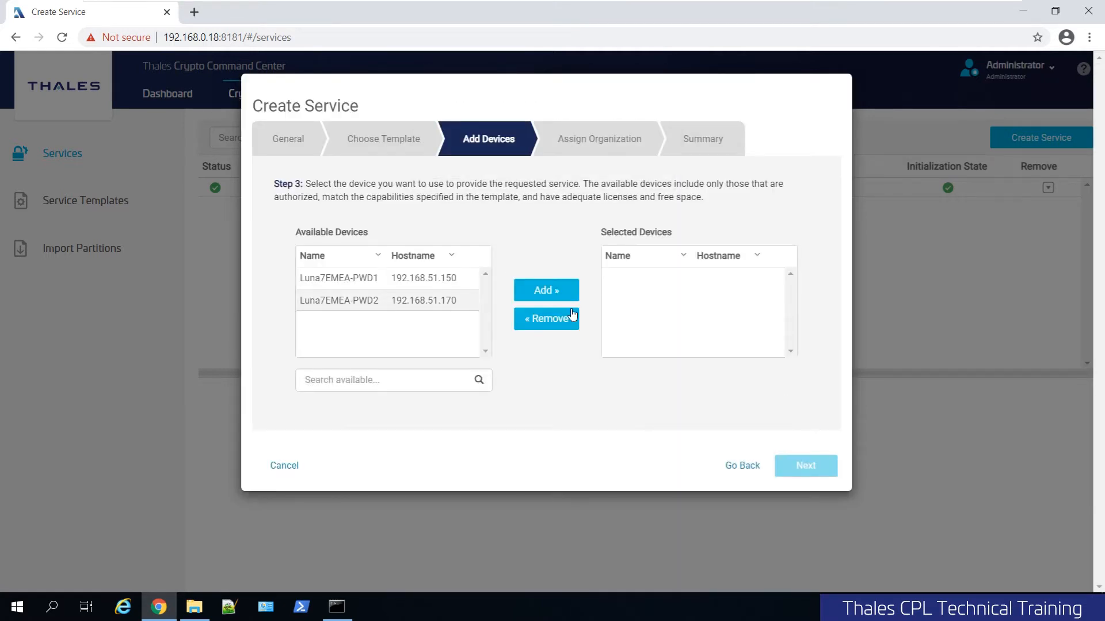
{"action": "left_click", "coordinate": [537, 291]}
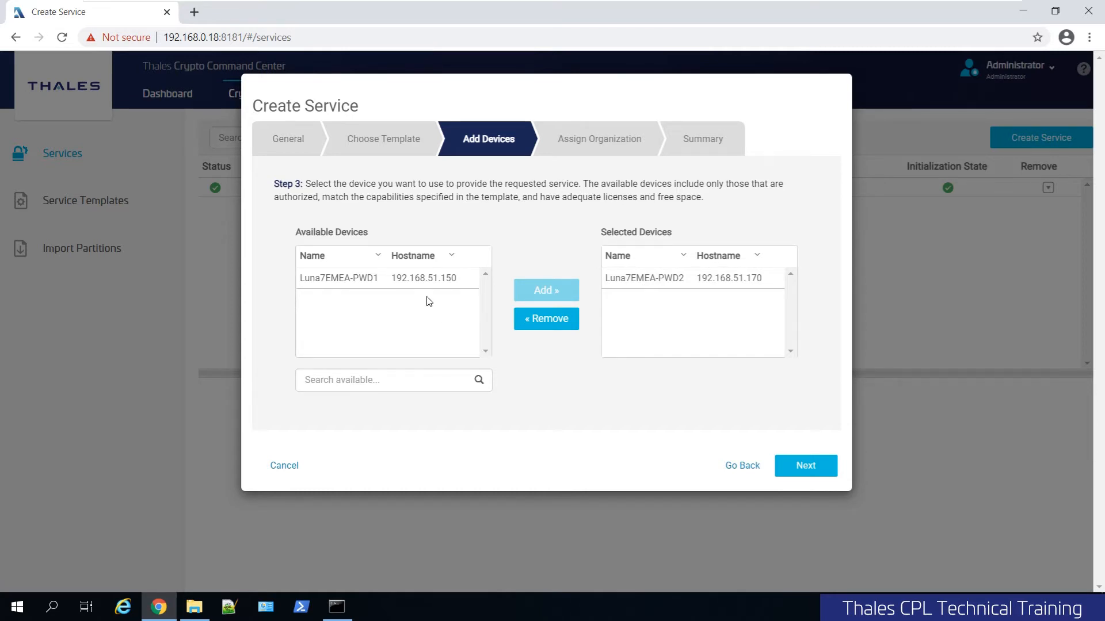
{"action": "left_click", "coordinate": [794, 464]}
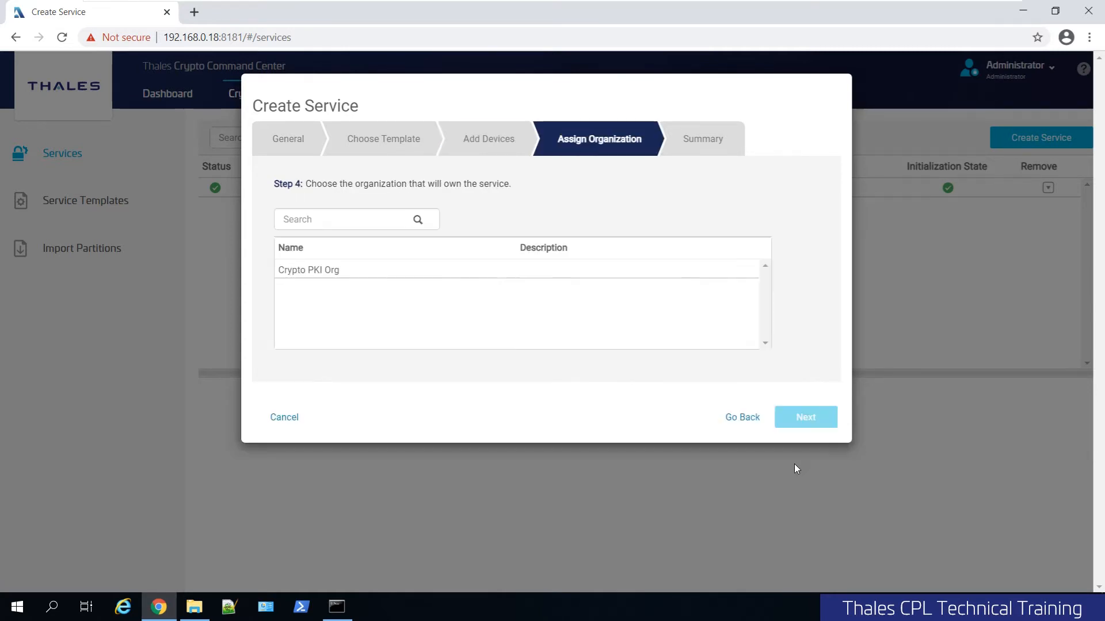
Assign the service to Crypto PKI Org, review the summary's Secure Trusted Channel entry, and finish creating the service.
{"action": "left_click", "coordinate": [528, 273]}
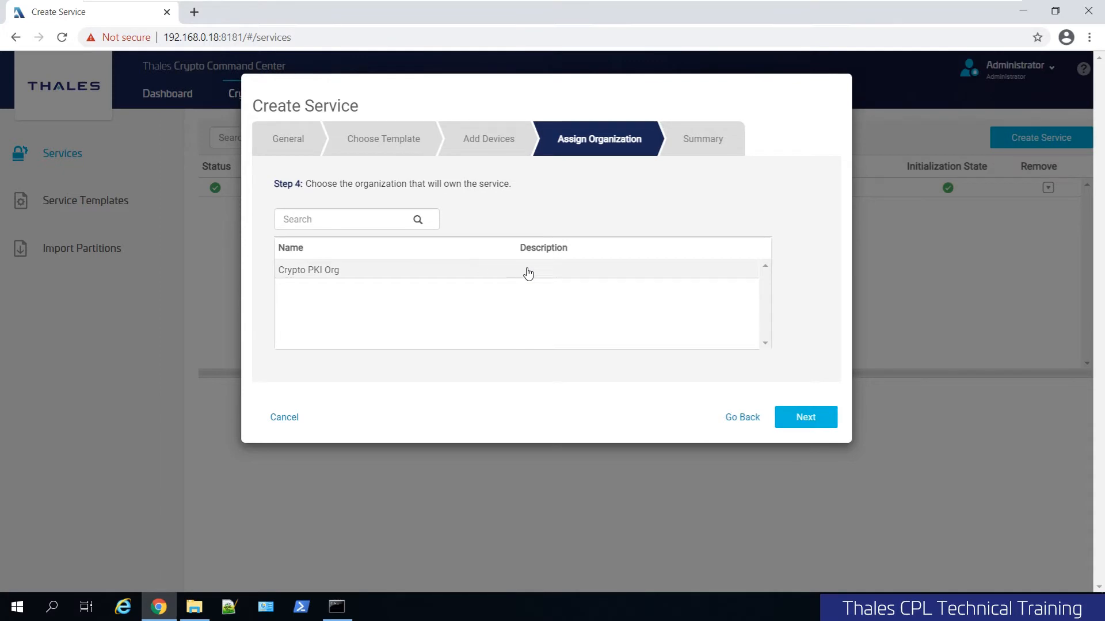
{"action": "left_click", "coordinate": [805, 419]}
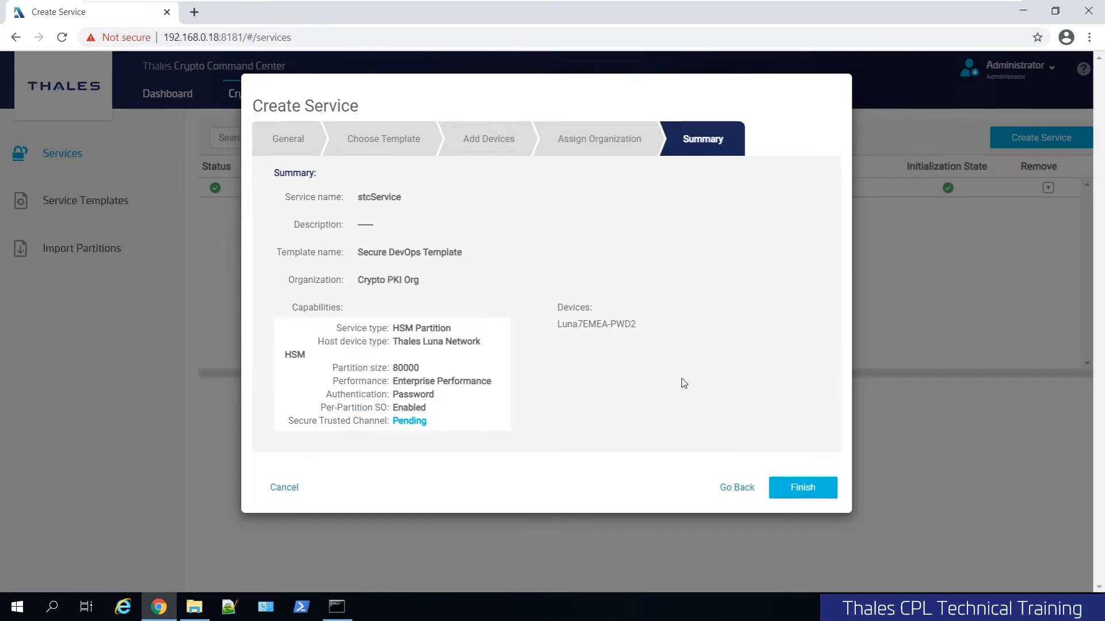
{"action": "triple_click", "coordinate": [398, 423]}
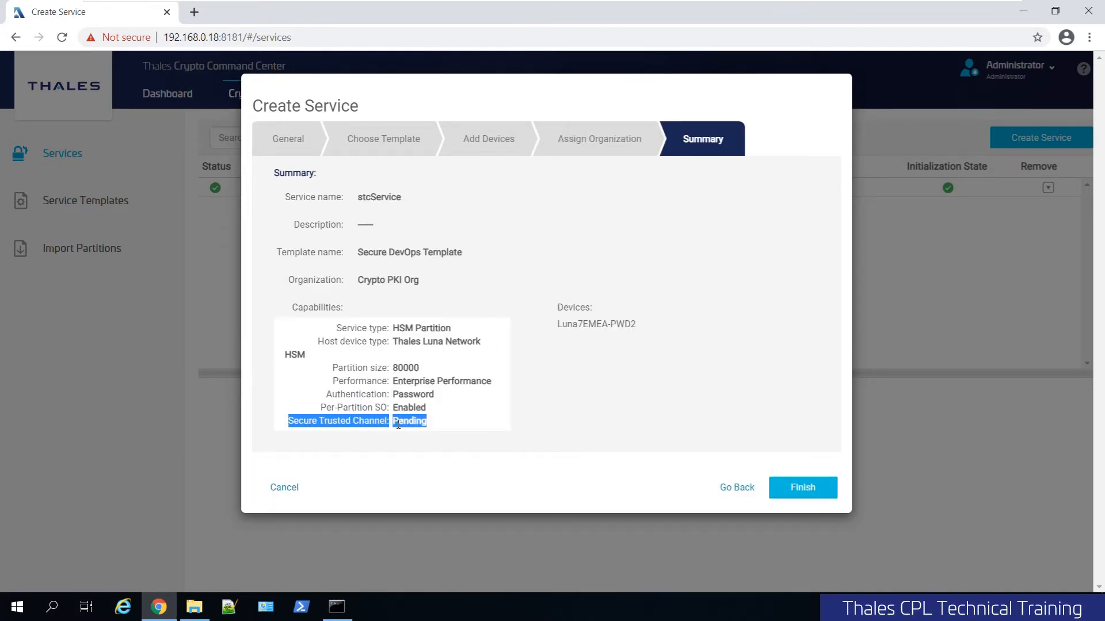
{"action": "left_click", "coordinate": [399, 423]}
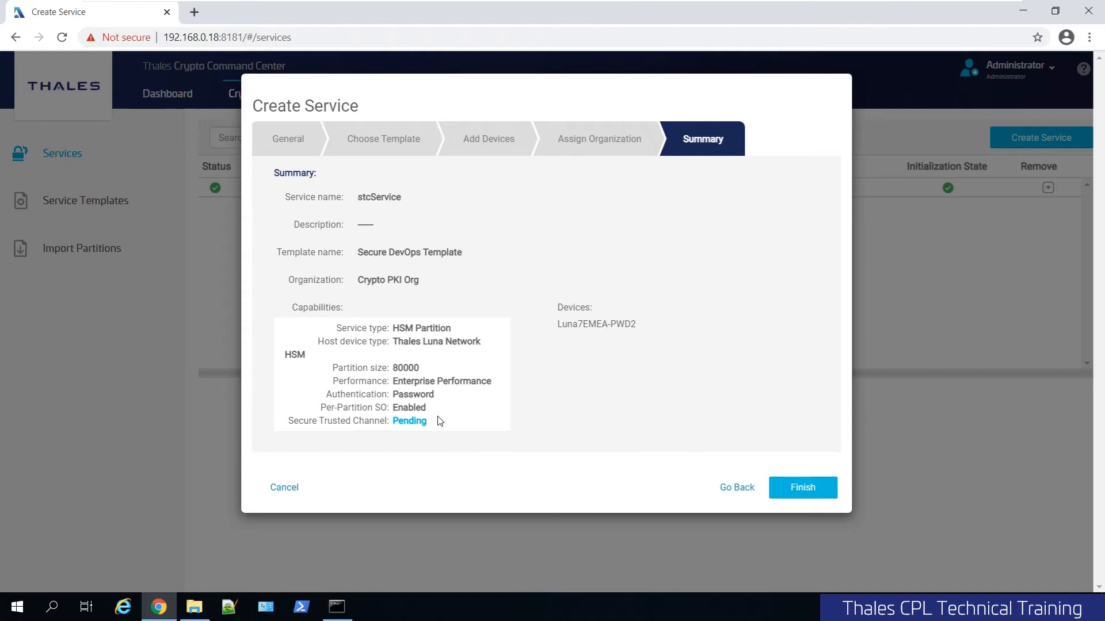
{"action": "triple_click", "coordinate": [406, 420]}
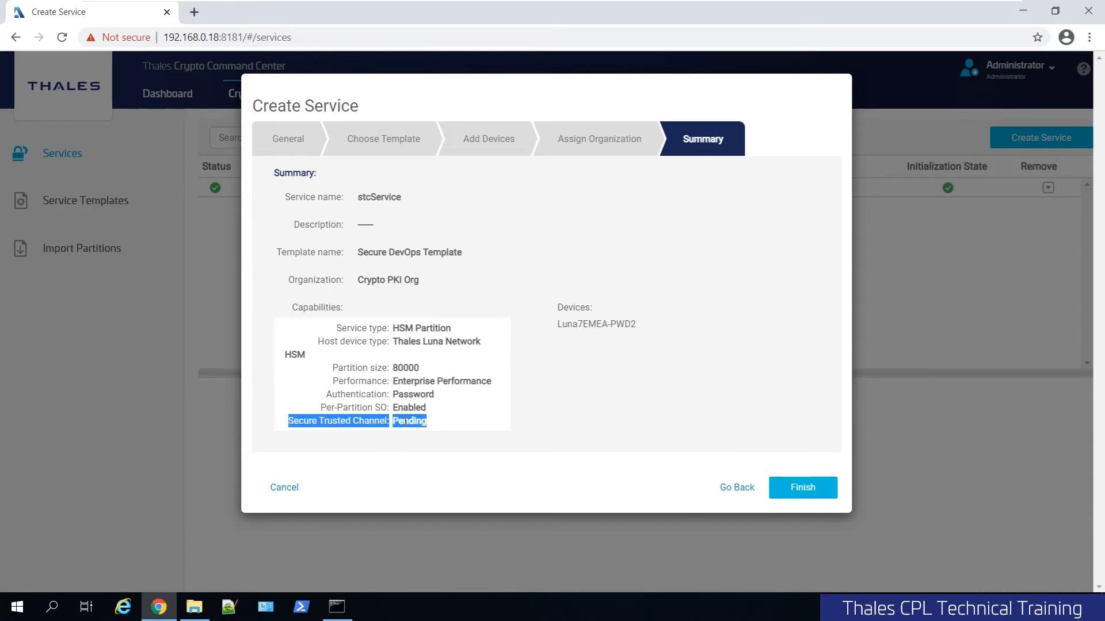
{"action": "left_click", "coordinate": [478, 415]}
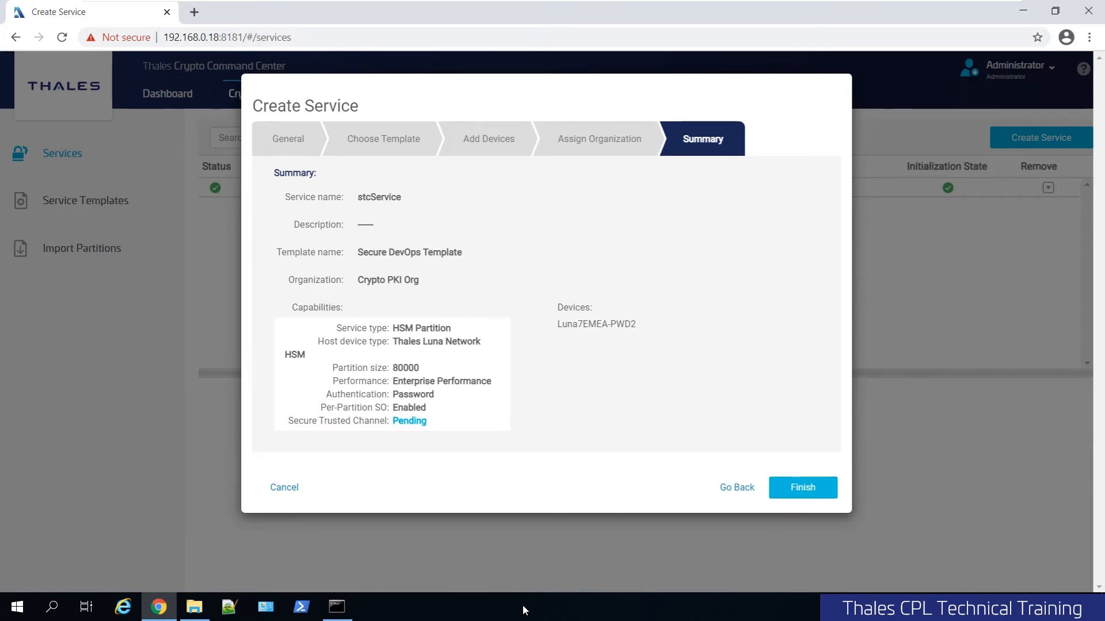
{"action": "left_click", "coordinate": [806, 489]}
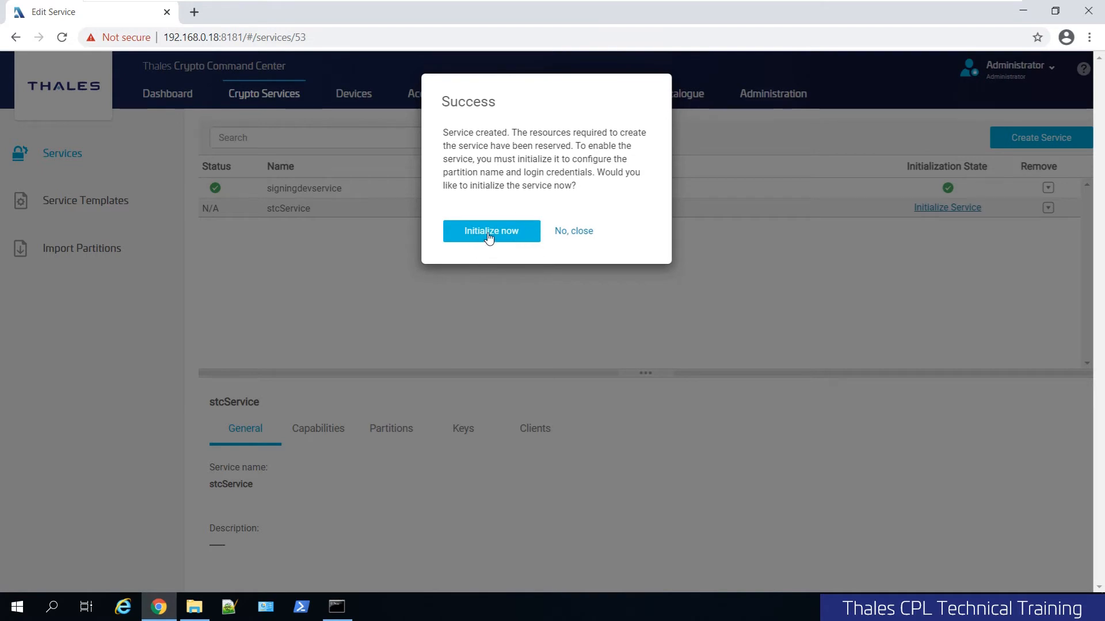
Initialize the service with partition label stcService and enter and confirm the cloning domain.
{"action": "left_click", "coordinate": [489, 236]}
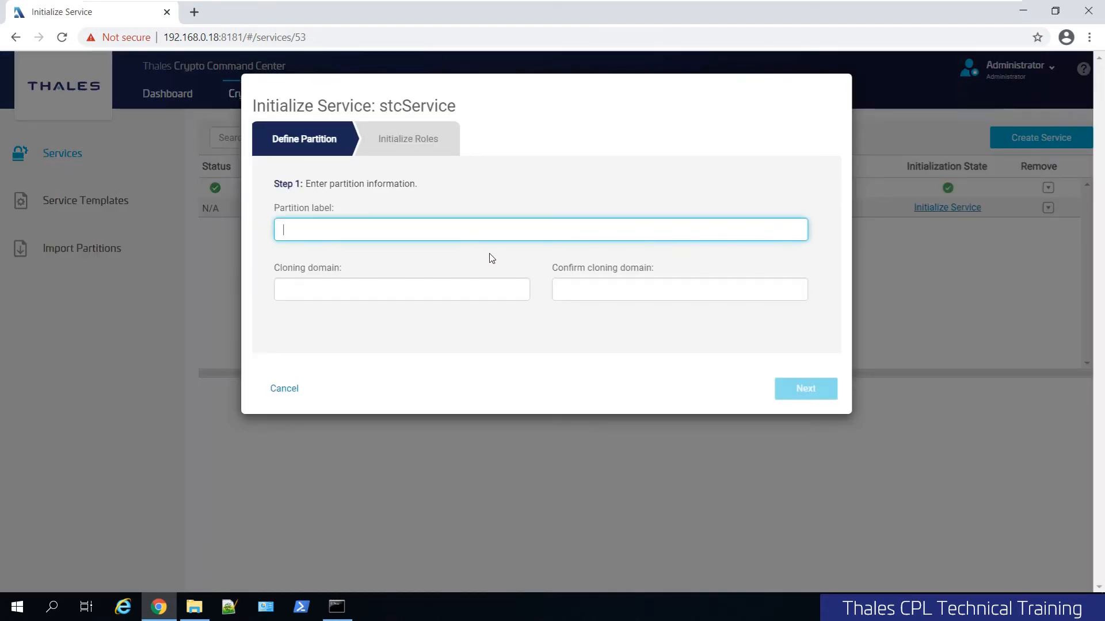
{"action": "type", "text": "stcPartition"}
{"action": "key", "text": "BackSpace"}
{"action": "key", "text": "BackSpace"}
{"action": "key", "text": "BackSpace"}
{"action": "key", "text": "BackSpace"}
{"action": "key", "text": "BackSpace"}
{"action": "key", "text": "BackSpace"}
{"action": "key", "text": "BackSpace"}
{"action": "key", "text": "BackSpace"}
{"action": "key", "text": "BackSpace"}
{"action": "type", "text": "Service"}
{"action": "key", "text": "Tab"}
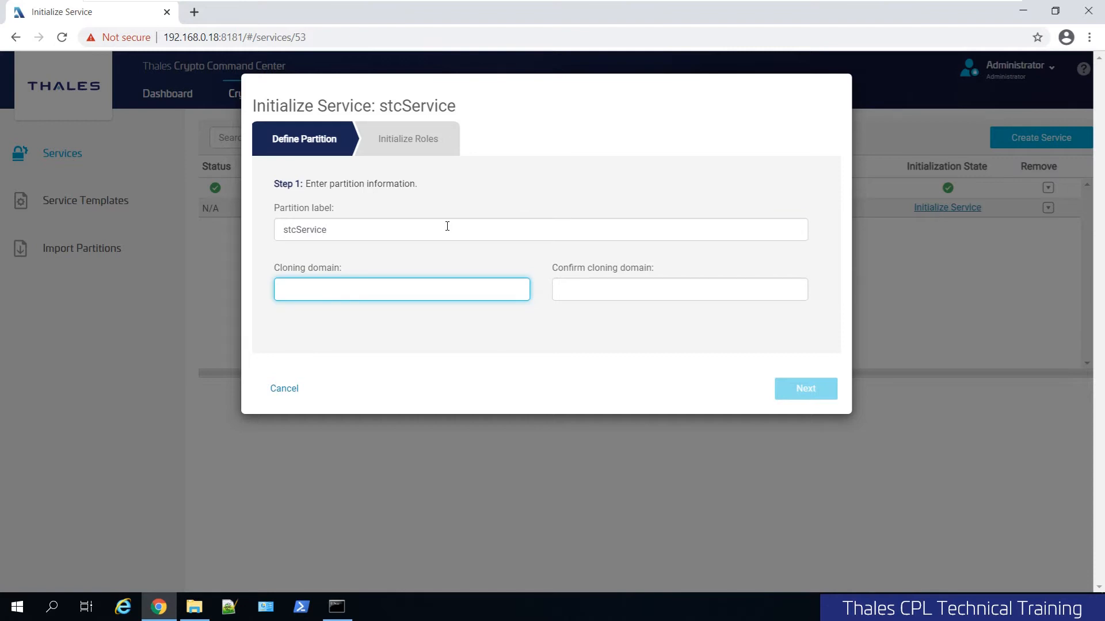
{"action": "type", "text": "******"}
{"action": "key", "text": "Tab"}
{"action": "type", "text": "******"}
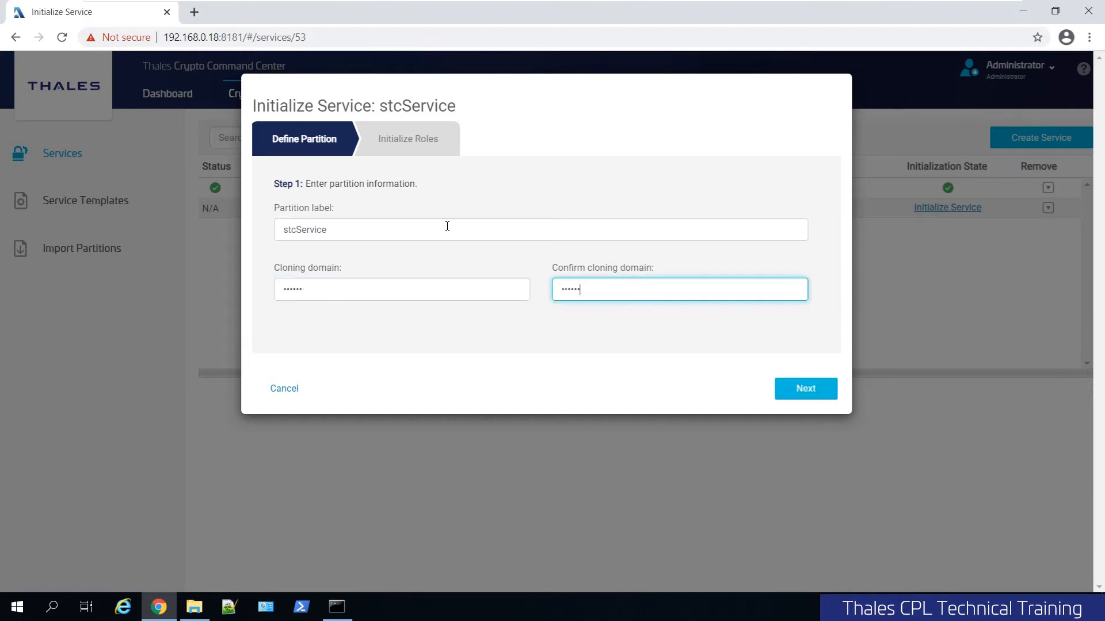
{"action": "left_click", "coordinate": [802, 390]}
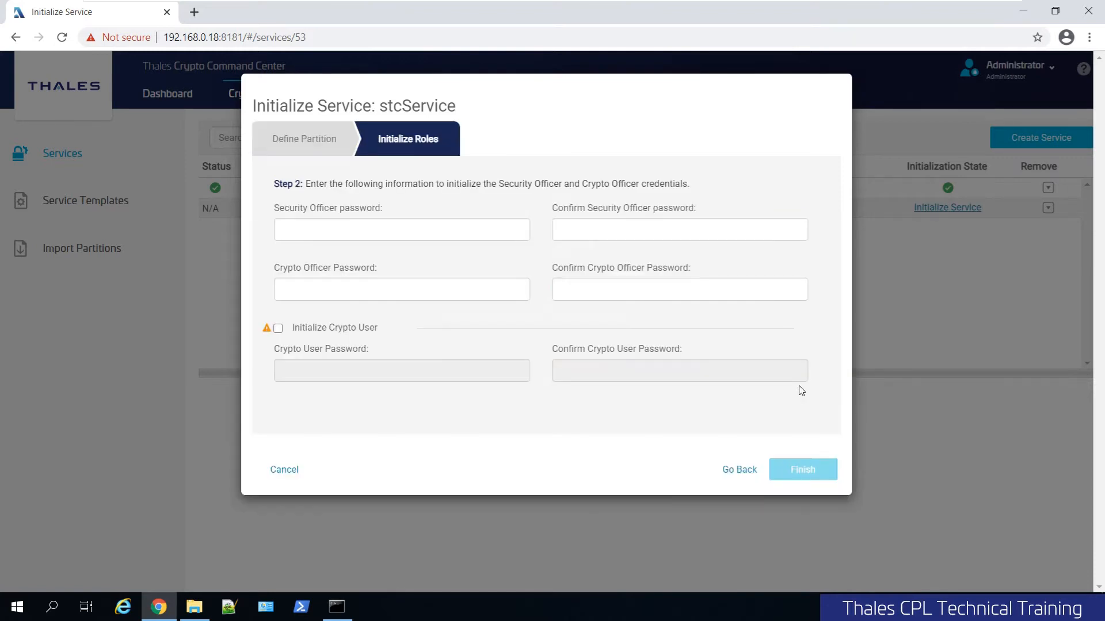
Enter and confirm the Security Officer and Crypto Officer passwords and finish the initialization.
{"action": "left_click", "coordinate": [403, 231]}
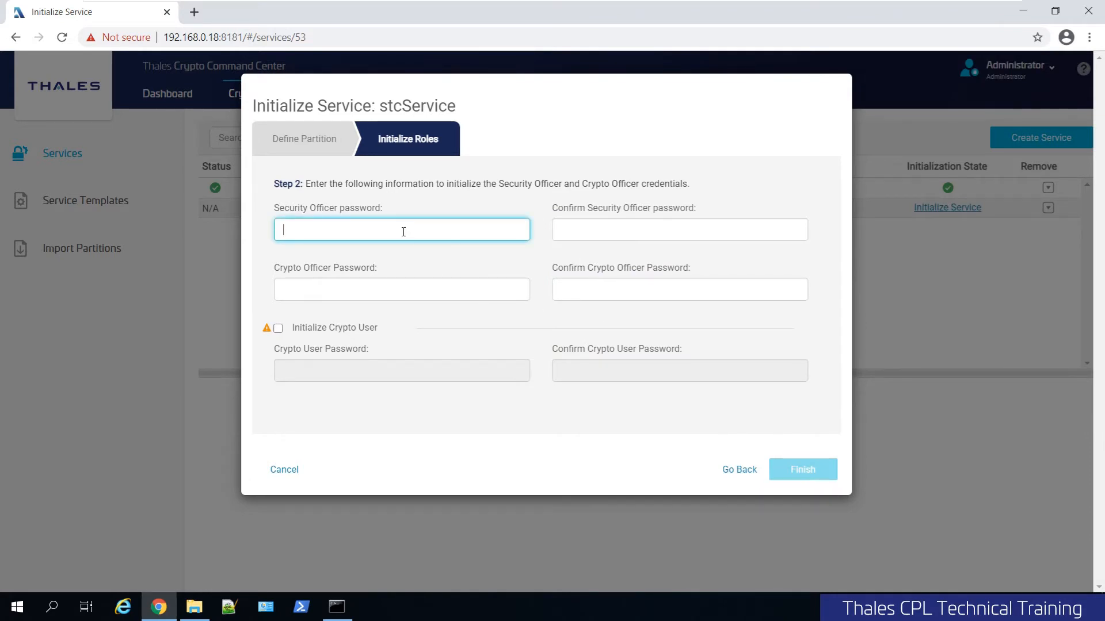
{"action": "type", "text": "userpin"}
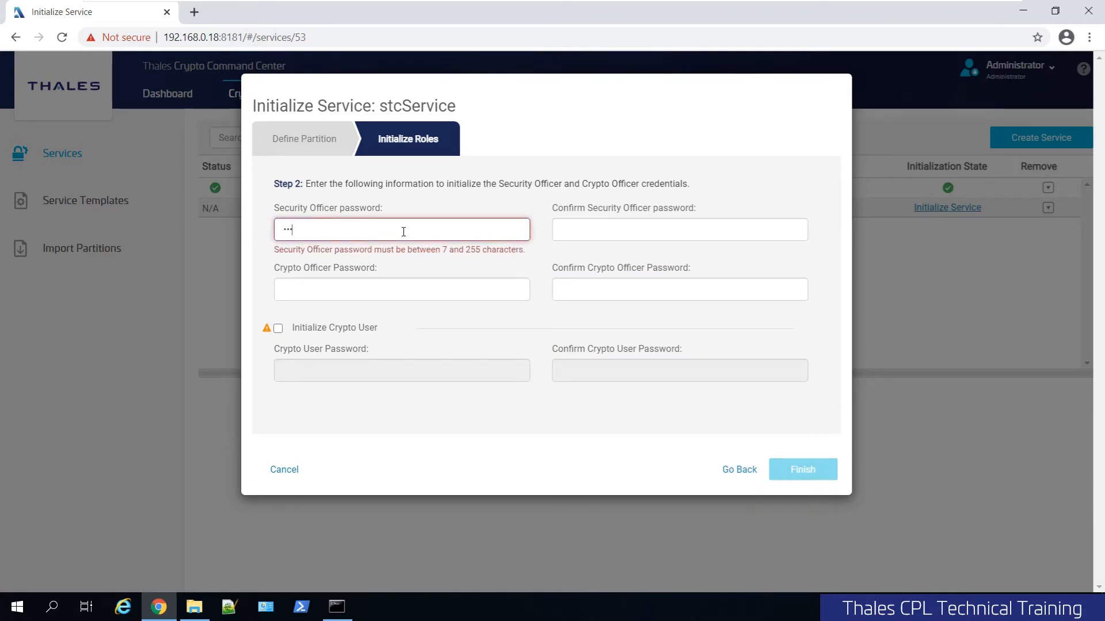
{"action": "type", "text": "•"}
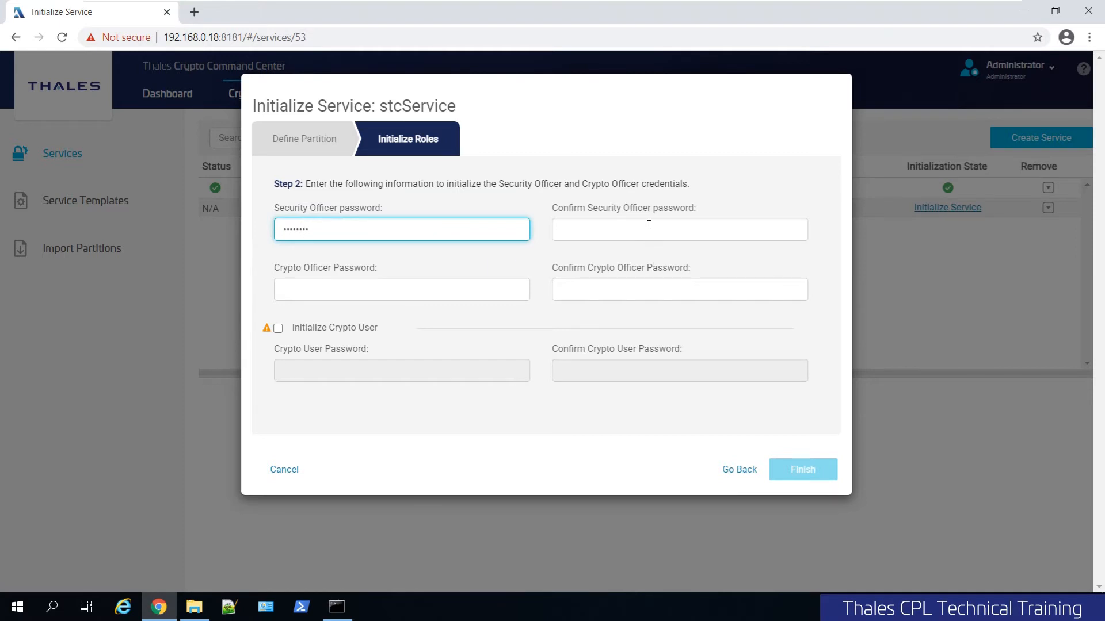
{"action": "left_click", "coordinate": [645, 225]}
{"action": "type", "text": "••••••••"}
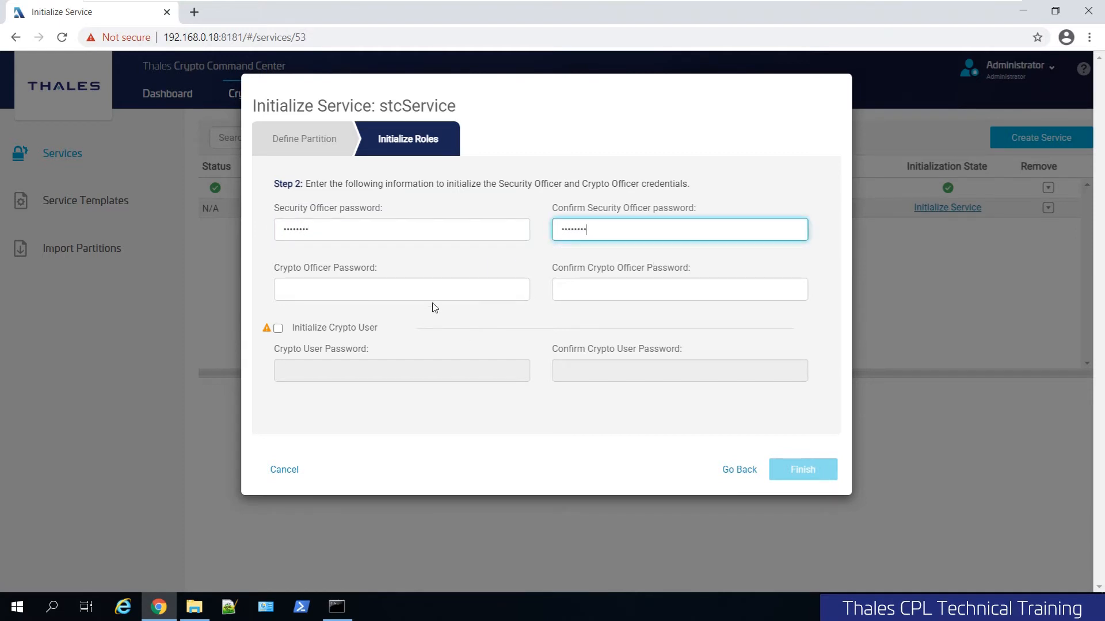
{"action": "left_click", "coordinate": [432, 289]}
{"action": "type", "text": "••••••••"}
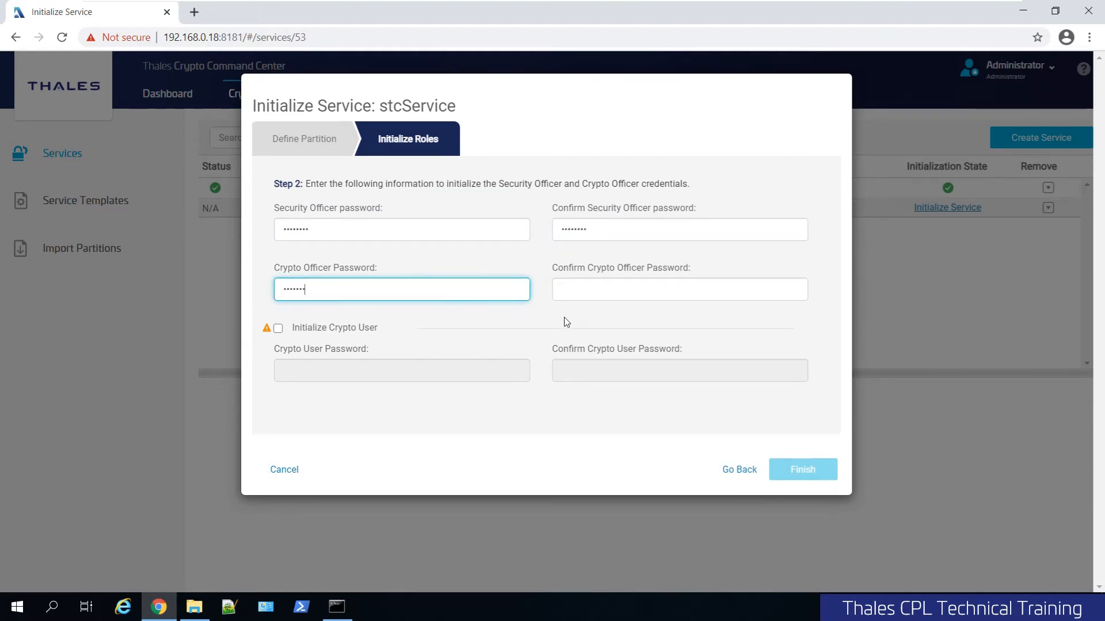
{"action": "left_click", "coordinate": [595, 293]}
{"action": "type", "text": "••••••••"}
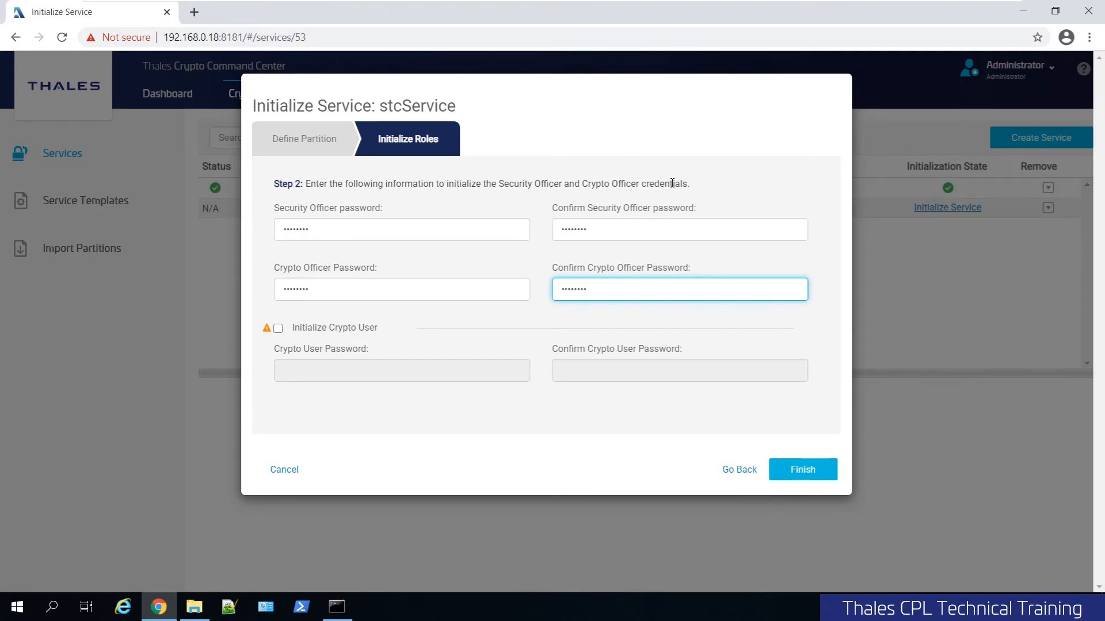
{"action": "left_click", "coordinate": [802, 471]}
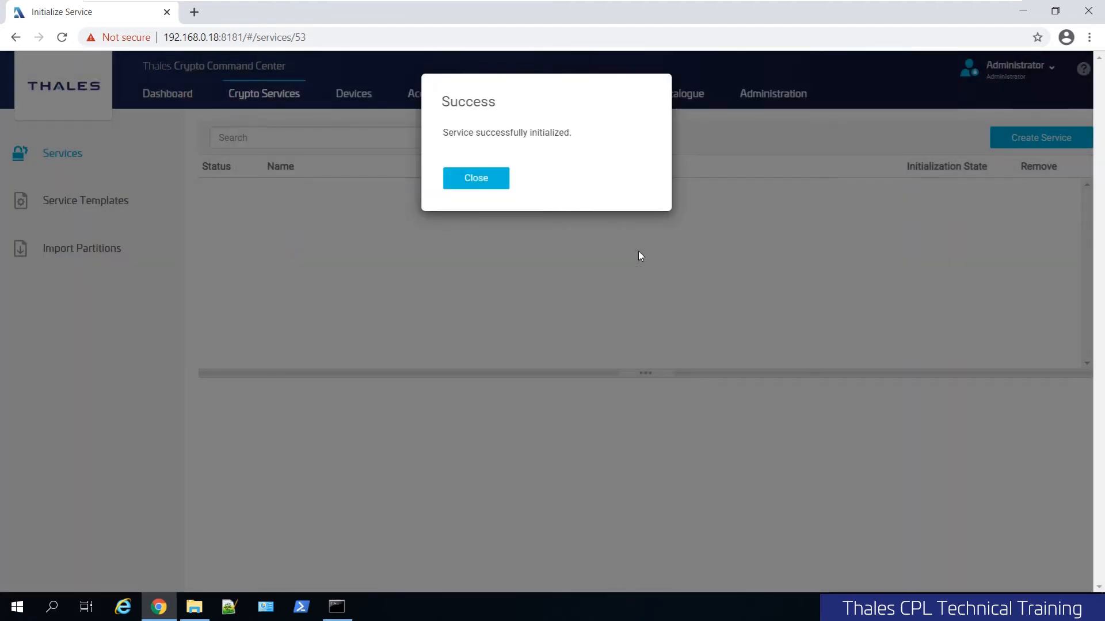
Review the stcService partitions and capabilities, including its Secure Trusted Channel status.
{"action": "left_click", "coordinate": [485, 184]}
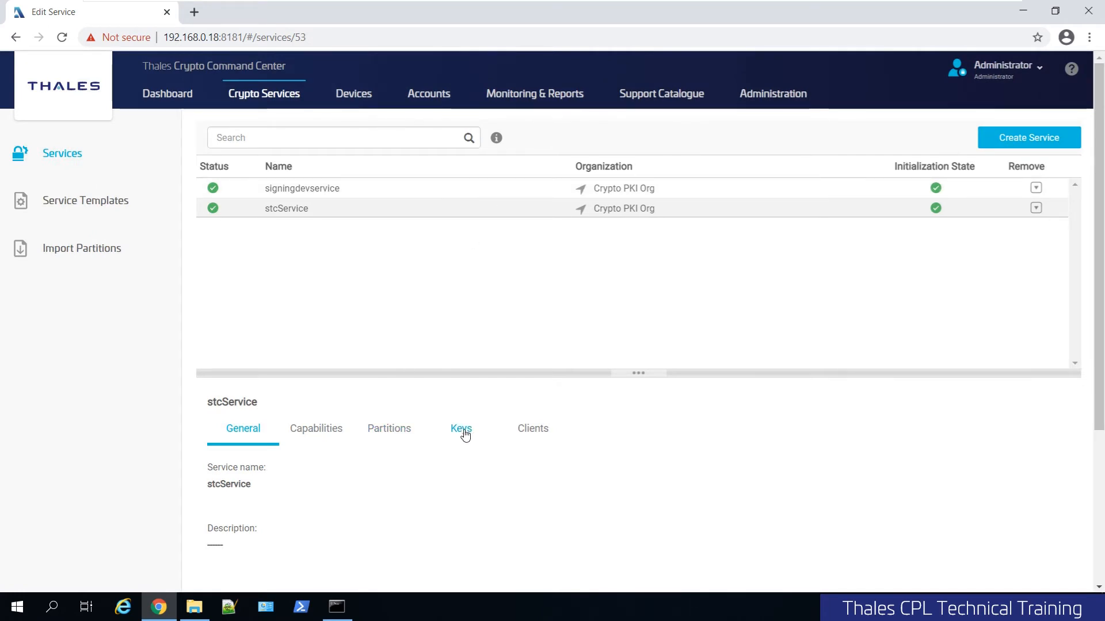
{"action": "left_click", "coordinate": [388, 440]}
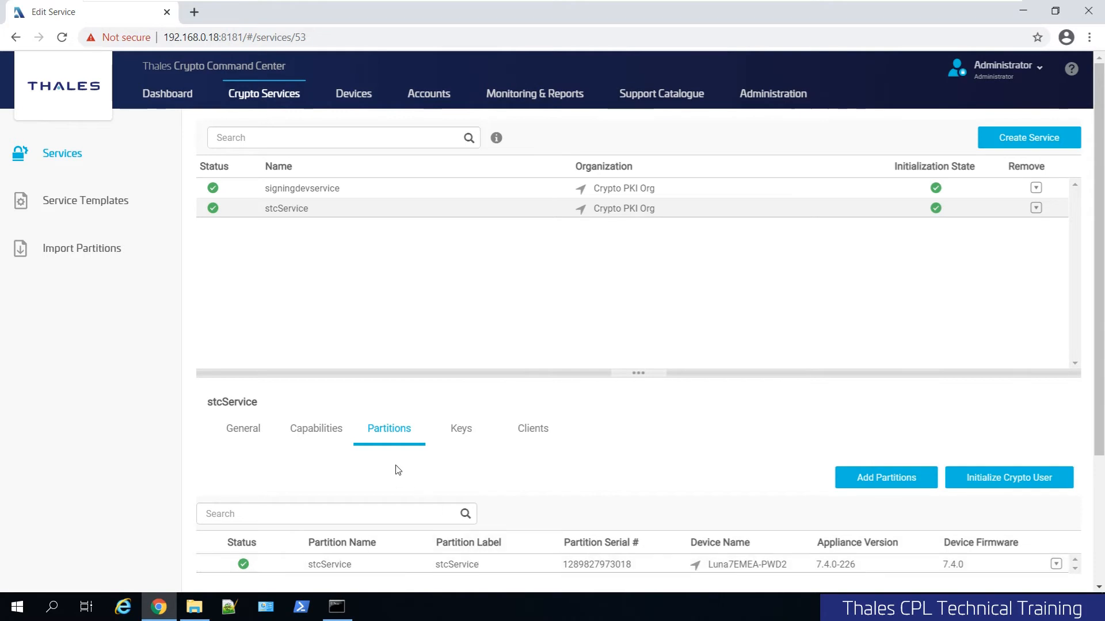
{"action": "left_click", "coordinate": [322, 437]}
{"action": "scroll", "coordinate": [328, 449], "scroll_direction": "down", "scroll_amount": 3}
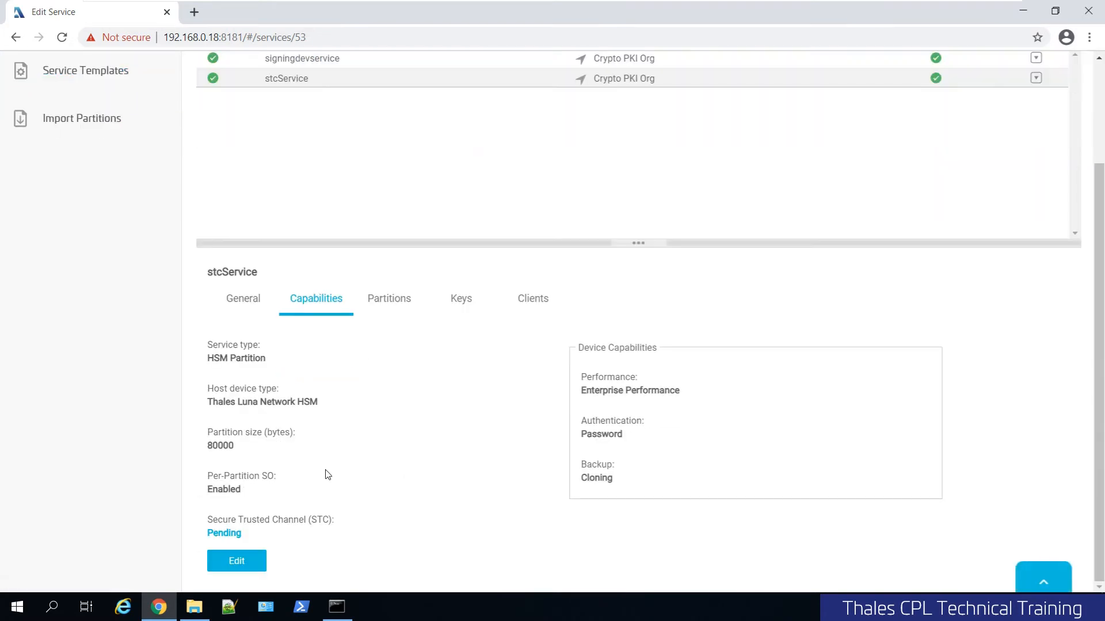
{"action": "double_click", "coordinate": [231, 536]}
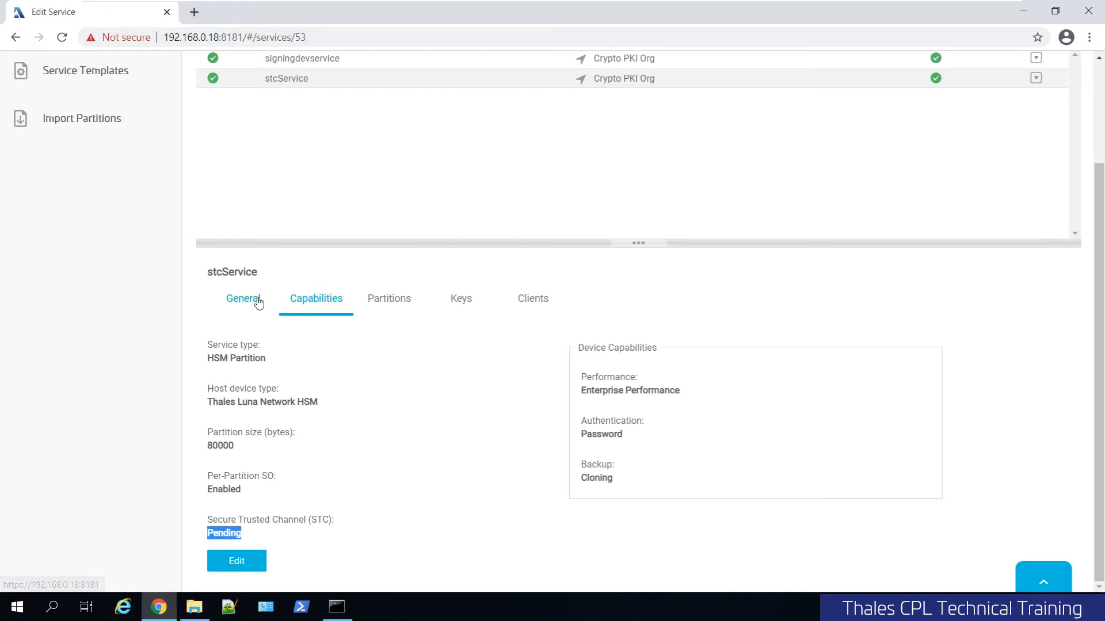
{"action": "scroll", "coordinate": [345, 362], "scroll_direction": "up", "scroll_amount": 3}
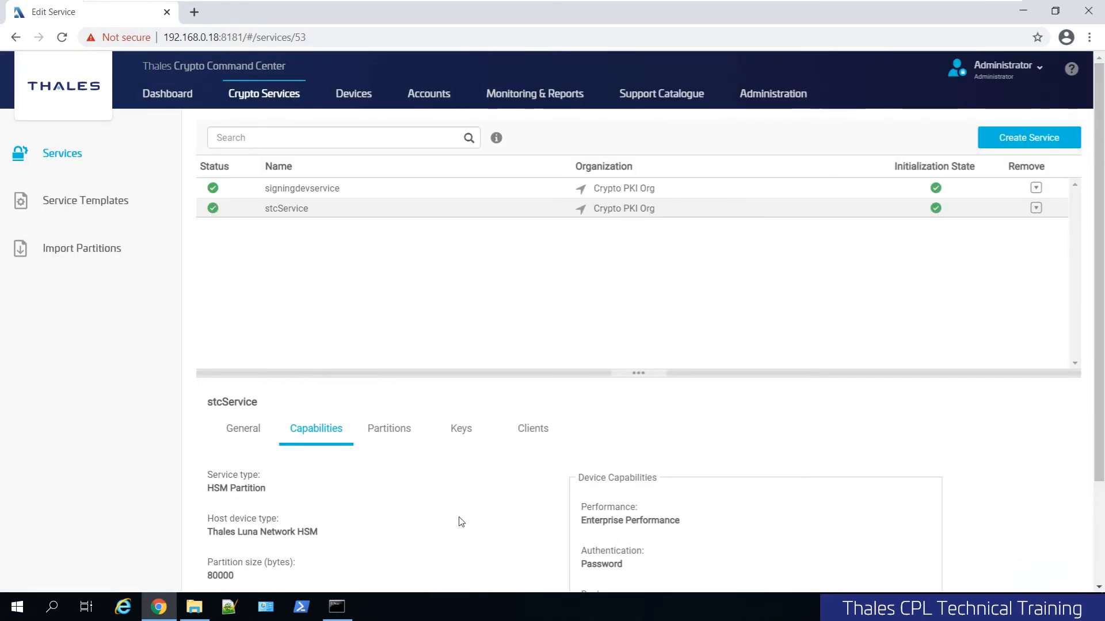
Switch to the Command Prompt and list the contents of the LunaClient directory.
{"action": "left_click", "coordinate": [336, 607]}
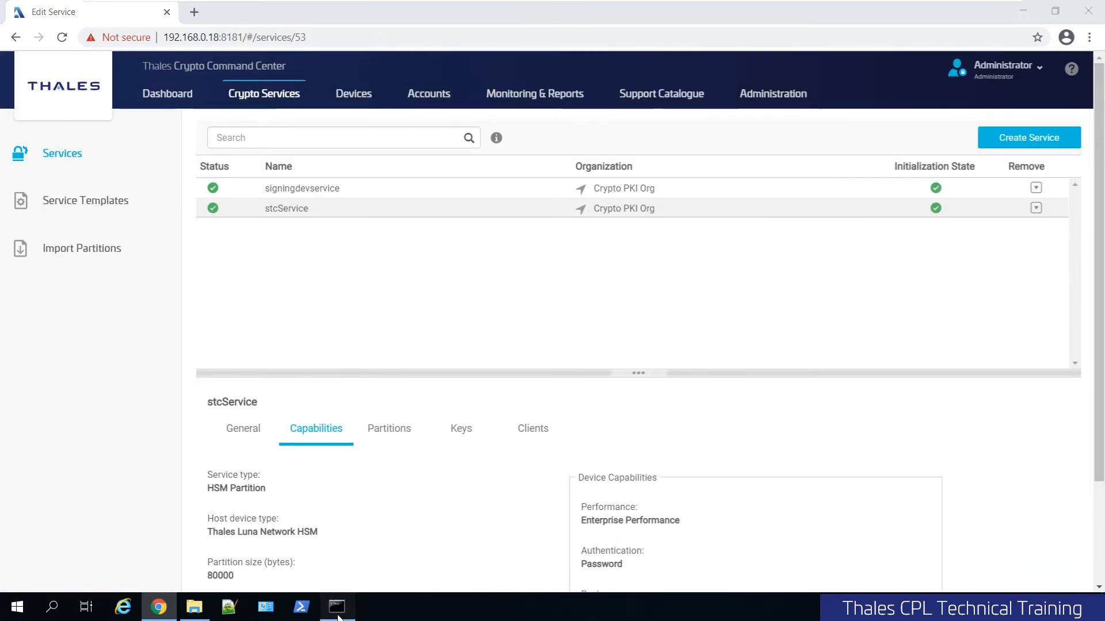
{"action": "left_click", "coordinate": [1064, 121]}
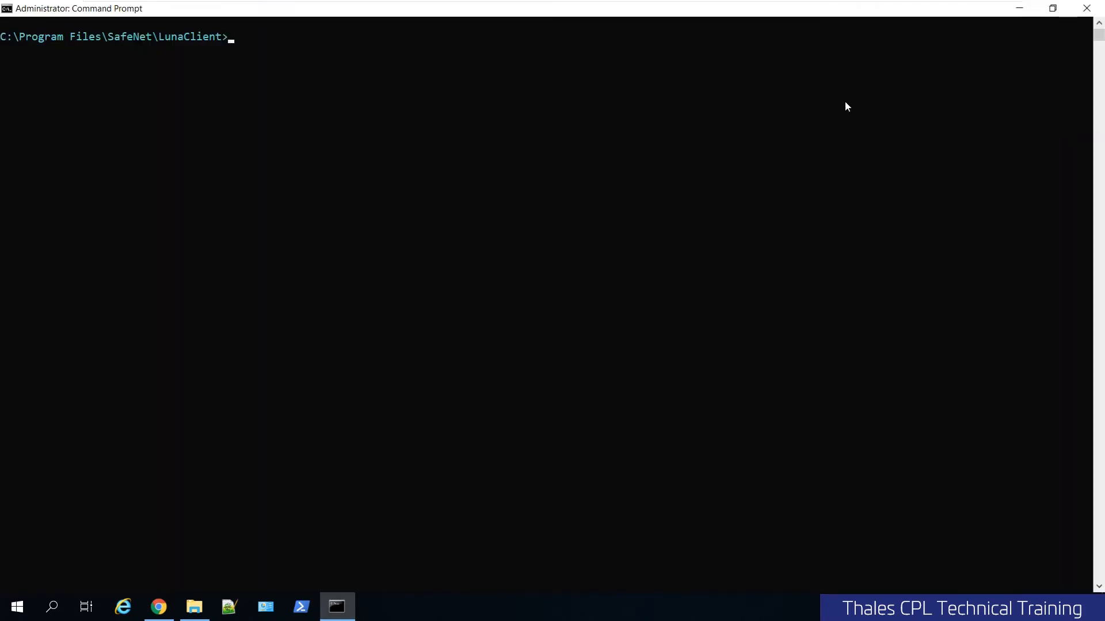
{"action": "left_click", "coordinate": [345, 62]}
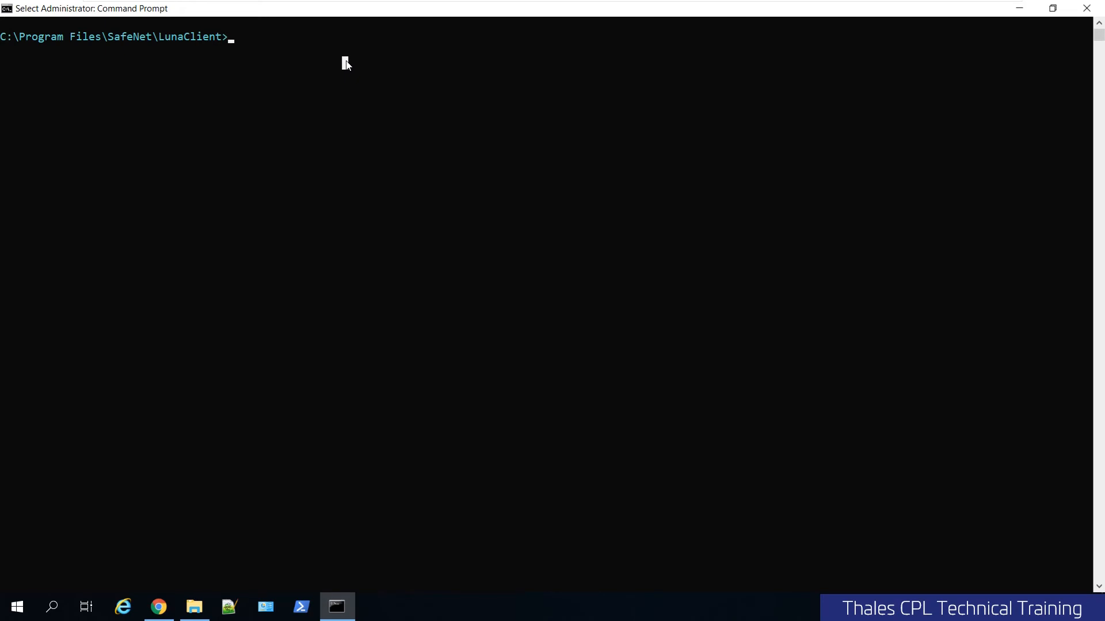
{"action": "type", "text": "dir"}
{"action": "key", "text": "Return"}
{"action": "scroll", "coordinate": [346, 61], "scroll_direction": "up", "scroll_amount": 4}
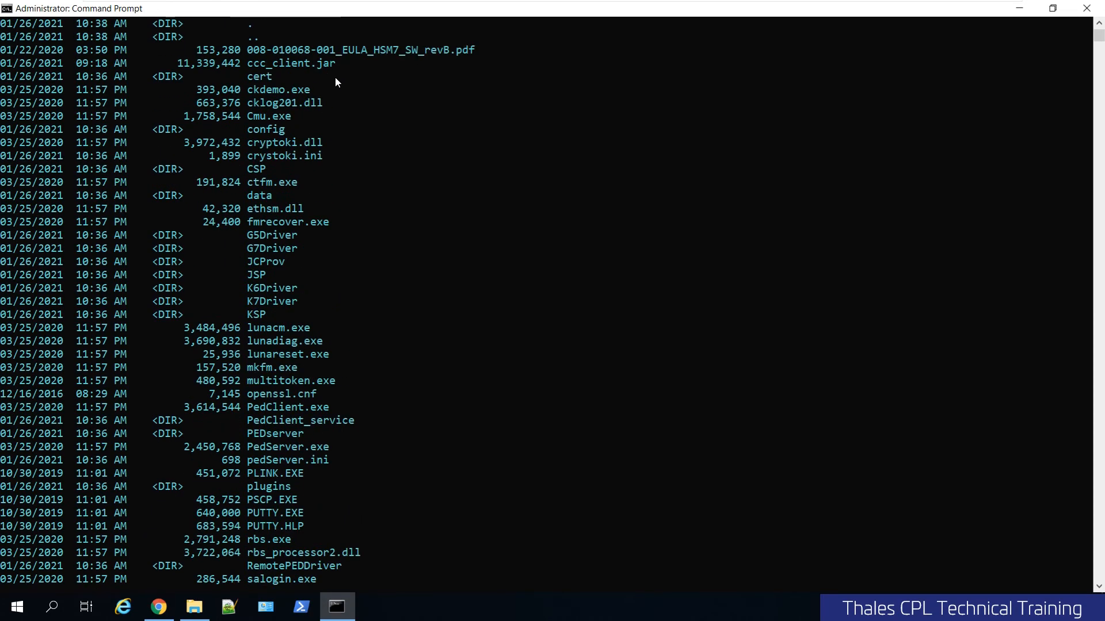
{"action": "left_click", "coordinate": [288, 63]}
{"action": "double_click", "coordinate": [289, 64]}
{"action": "scroll", "coordinate": [454, 282], "scroll_direction": "down", "scroll_amount": 5}
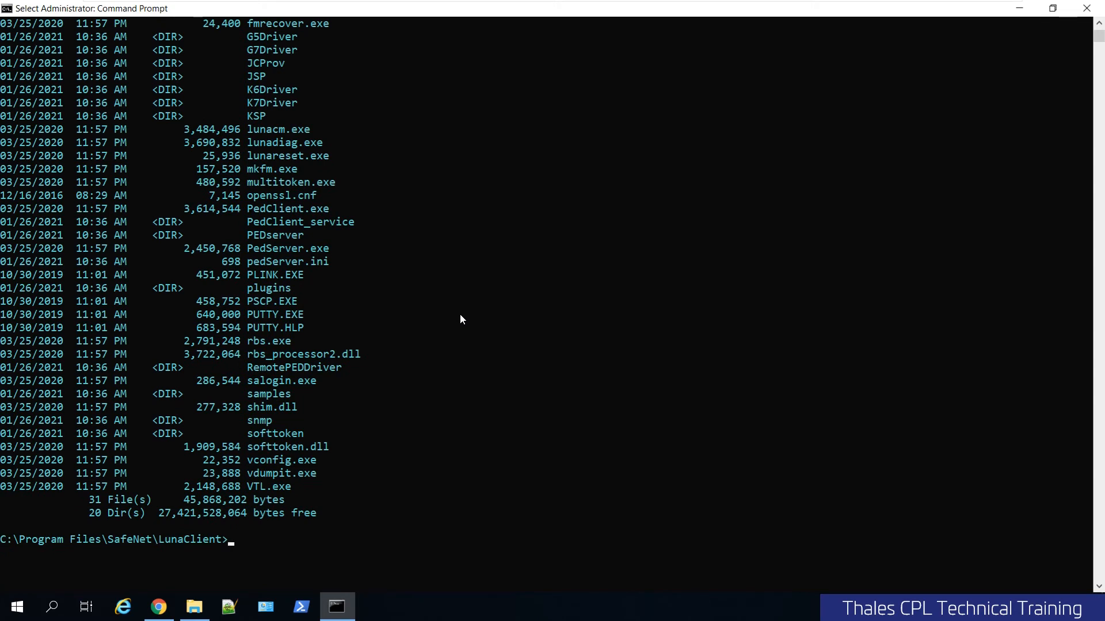
Run ccc_client.jar with the administrator's user account, host 192.168.0.18 and port 8181 from the LunaClient directory.
{"action": "key", "text": "Return"}
{"action": "type", "text": "java -jar"}
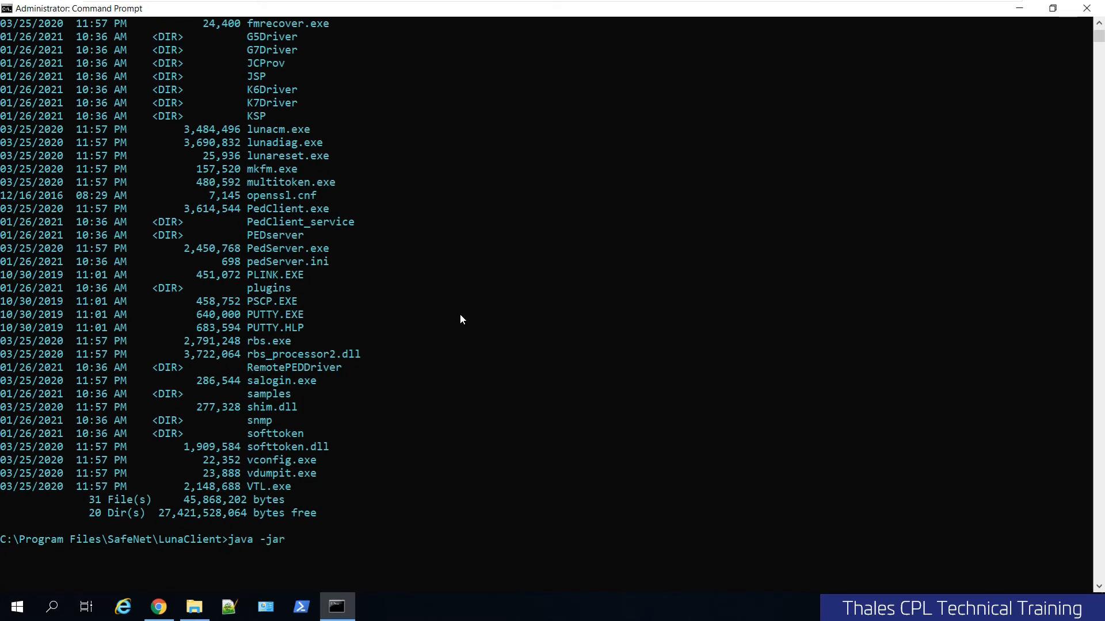
{"action": "type", "text": " cc"}
{"action": "key", "text": "Tab"}
{"action": "type", "text": "-user jsmith"}
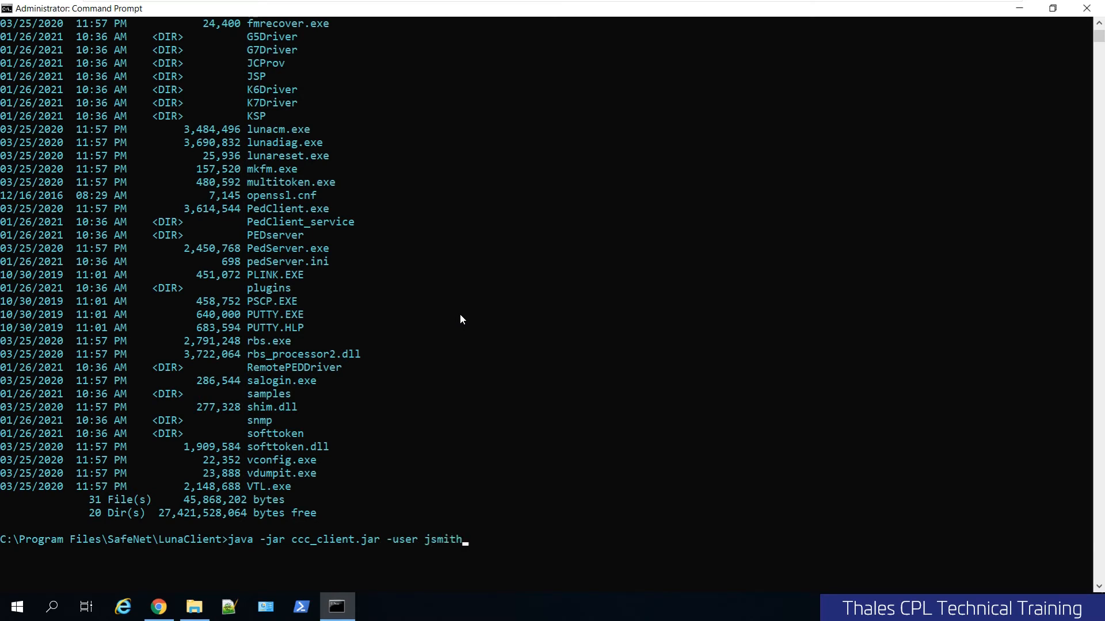
{"action": "type", "text": "@cccdemo.local"}
{"action": "type", "text": "-host "}
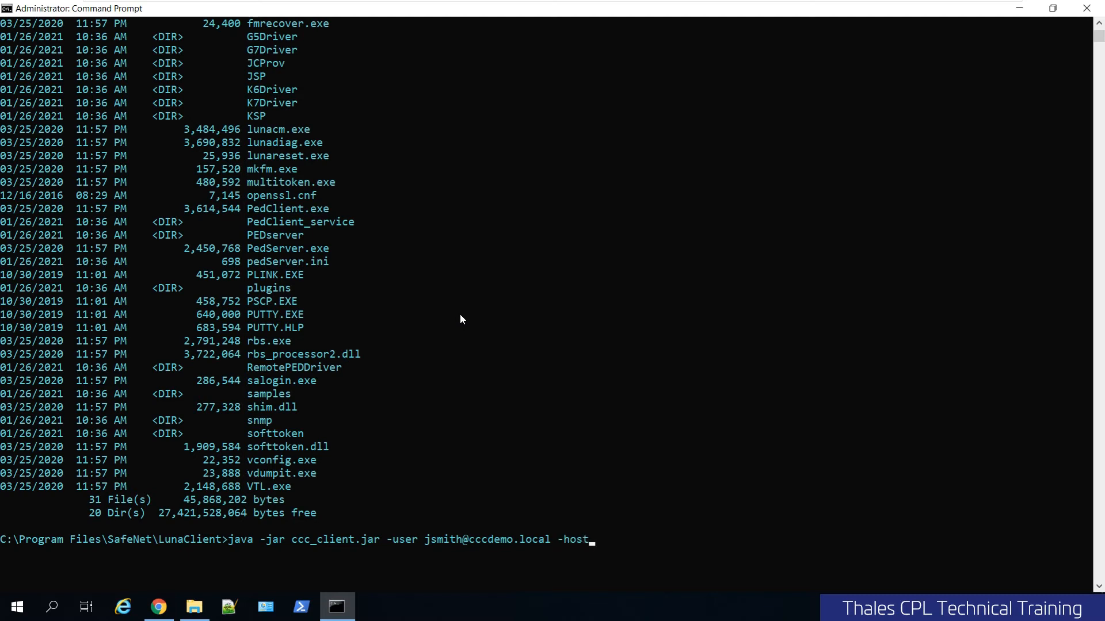
{"action": "type", "text": "192.168.0.18 -port 8181"}
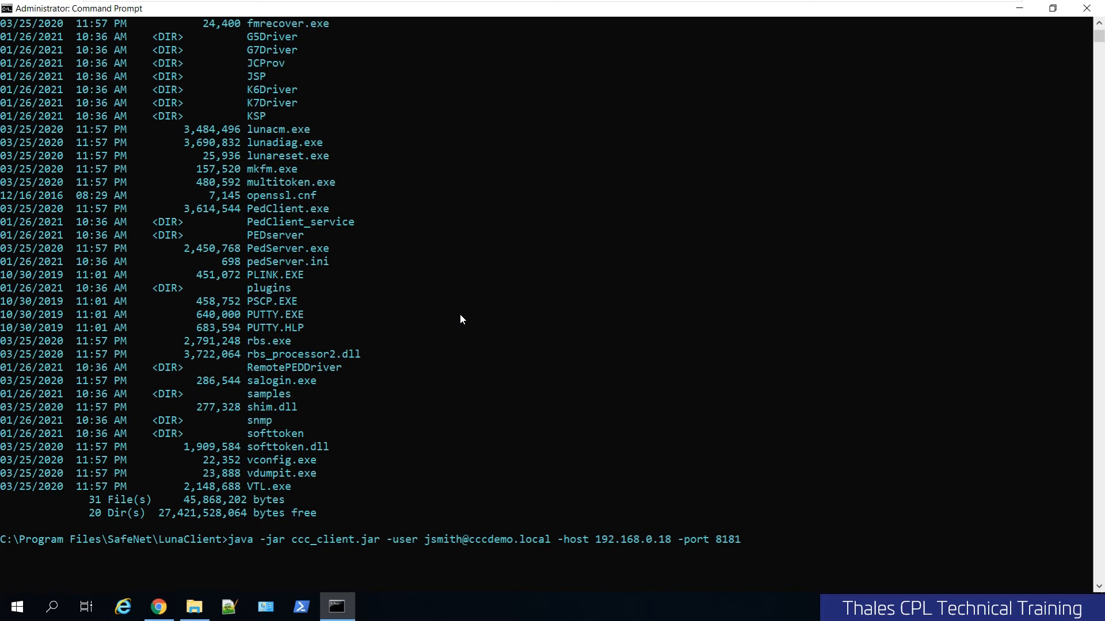
{"action": "key", "text": "Return"}
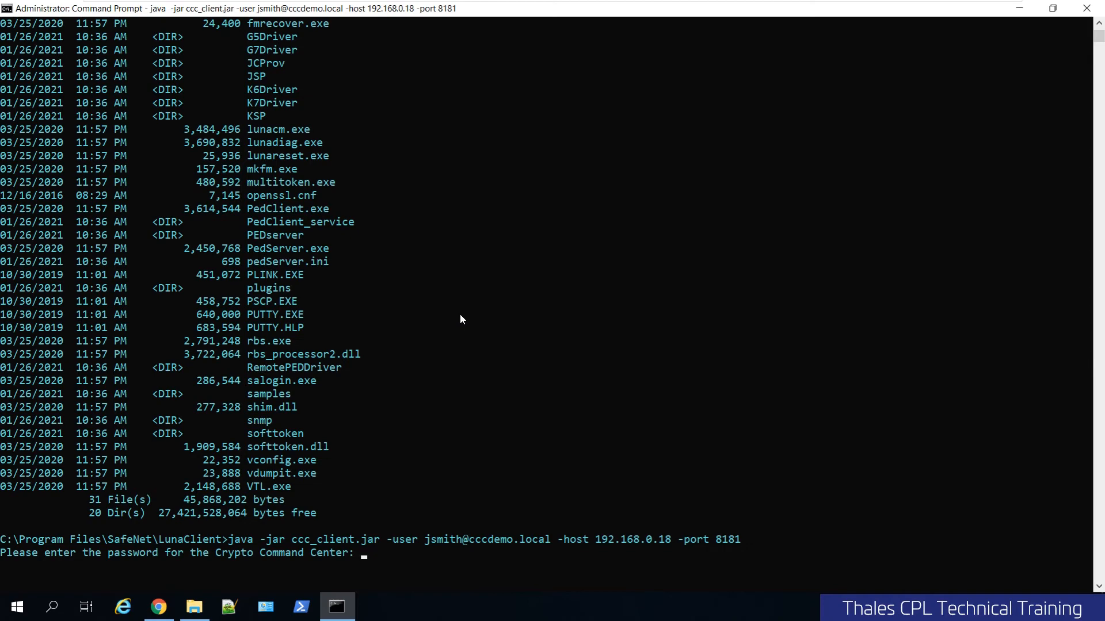
Enter the Crypto Command Center password and trust the server certificate this time only.
{"action": "key", "text": "Return"}
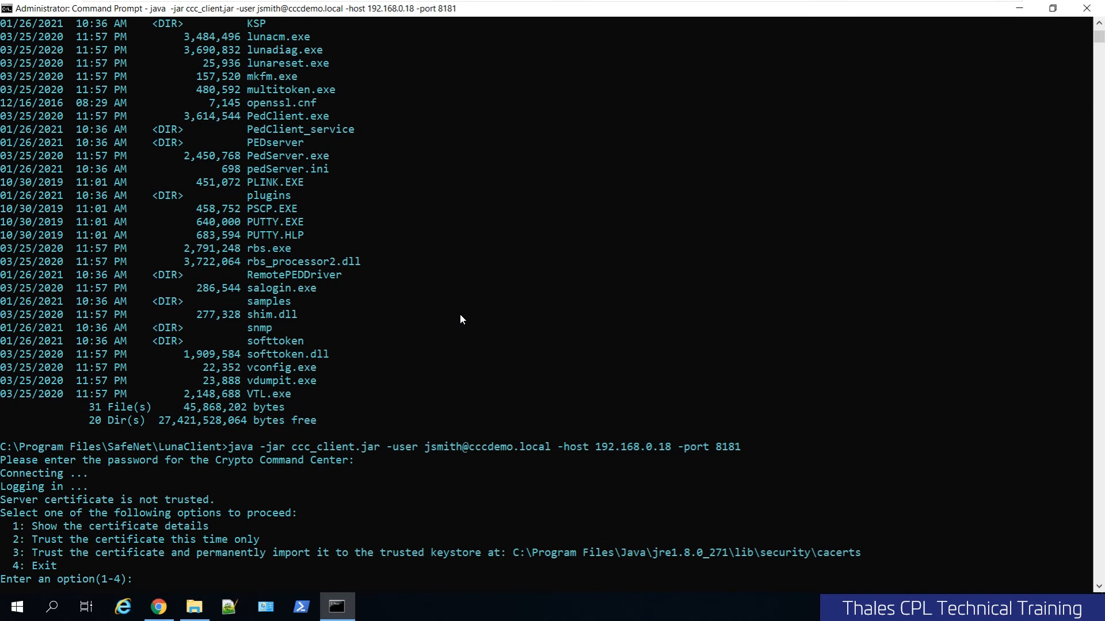
{"action": "type", "text": "2"}
{"action": "key", "text": "Return"}
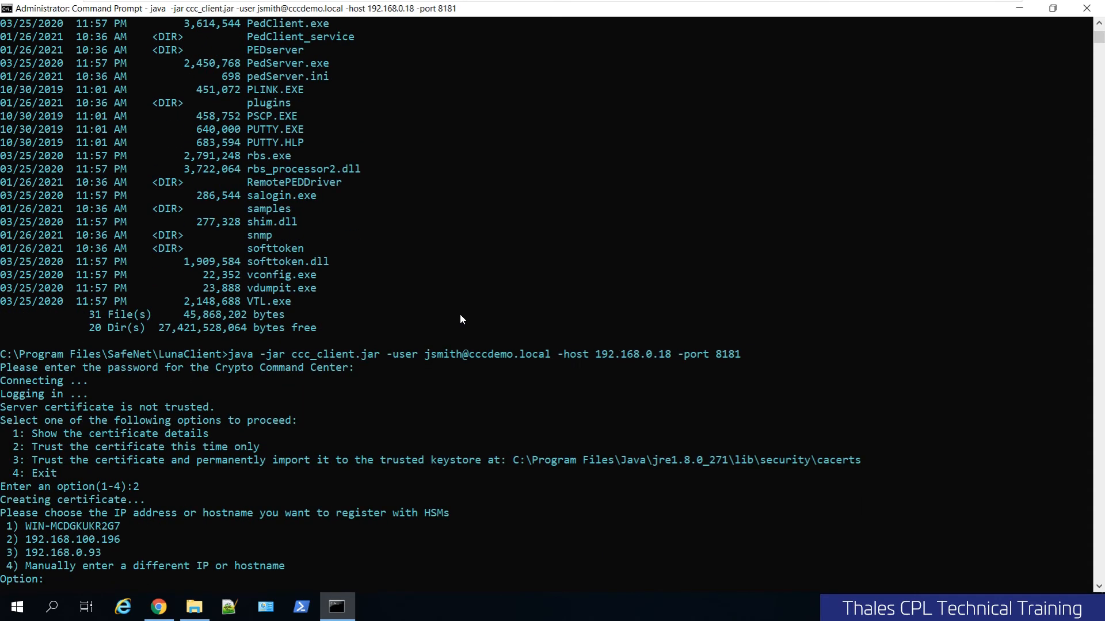
Register host WIN-MCDGKUKR2G7 with the HSMs and choose stcService as the service to configure.
{"action": "type", "text": "1"}
{"action": "key", "text": "Return"}
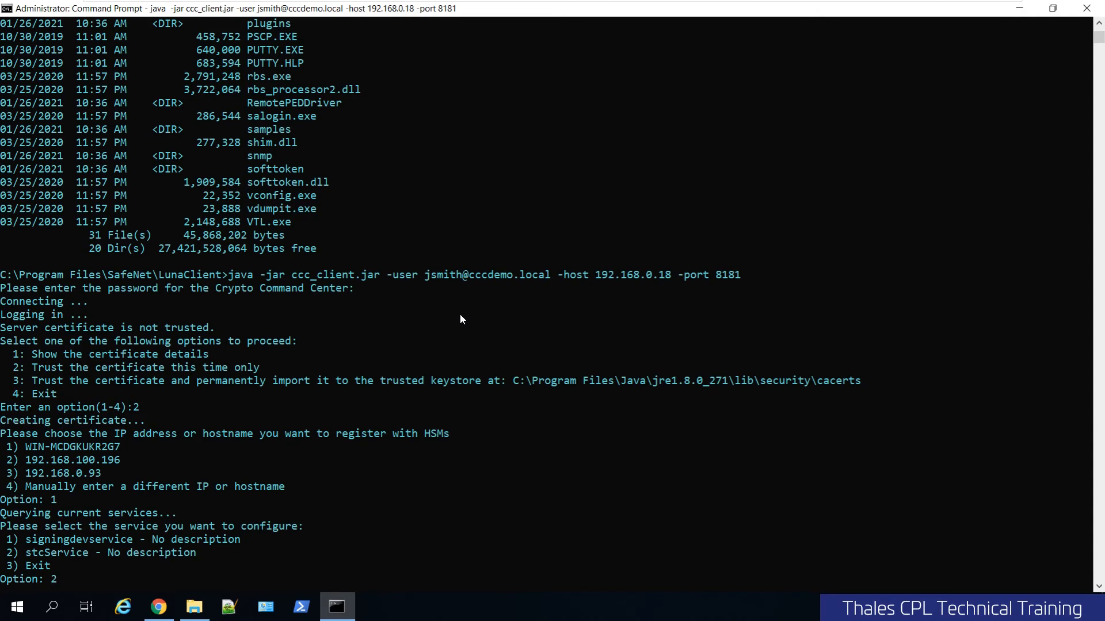
{"action": "type", "text": "2"}
{"action": "key", "text": "Return"}
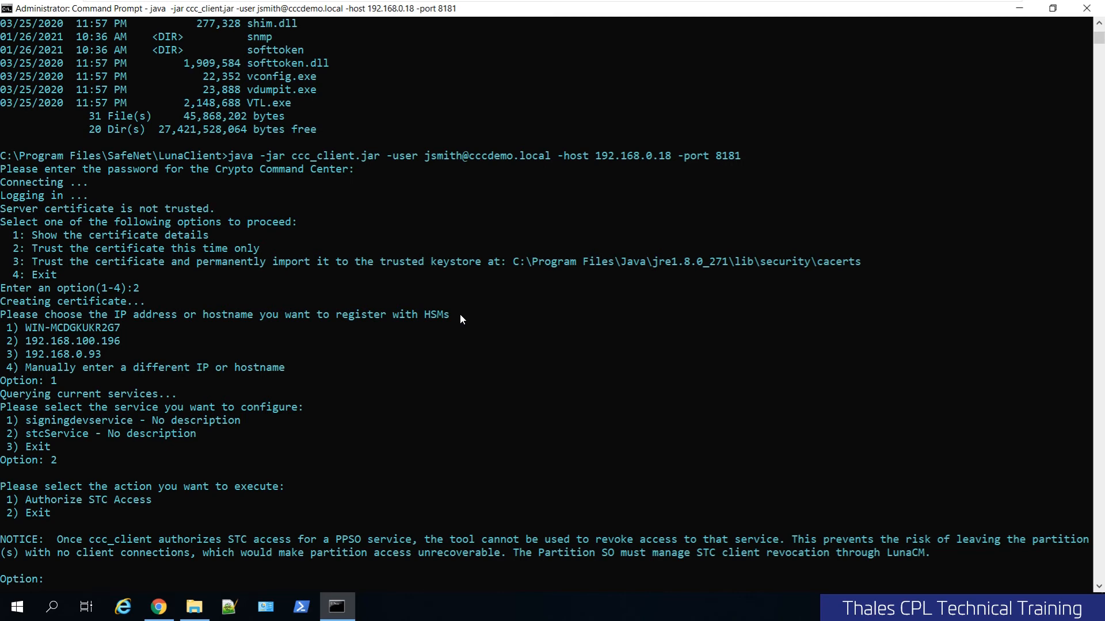
Choose Authorize STC Access, confirm authorizing stcService, and agree to create a new STC Client ID.
{"action": "type", "text": "1"}
{"action": "key", "text": "Return"}
{"action": "type", "text": "Y"}
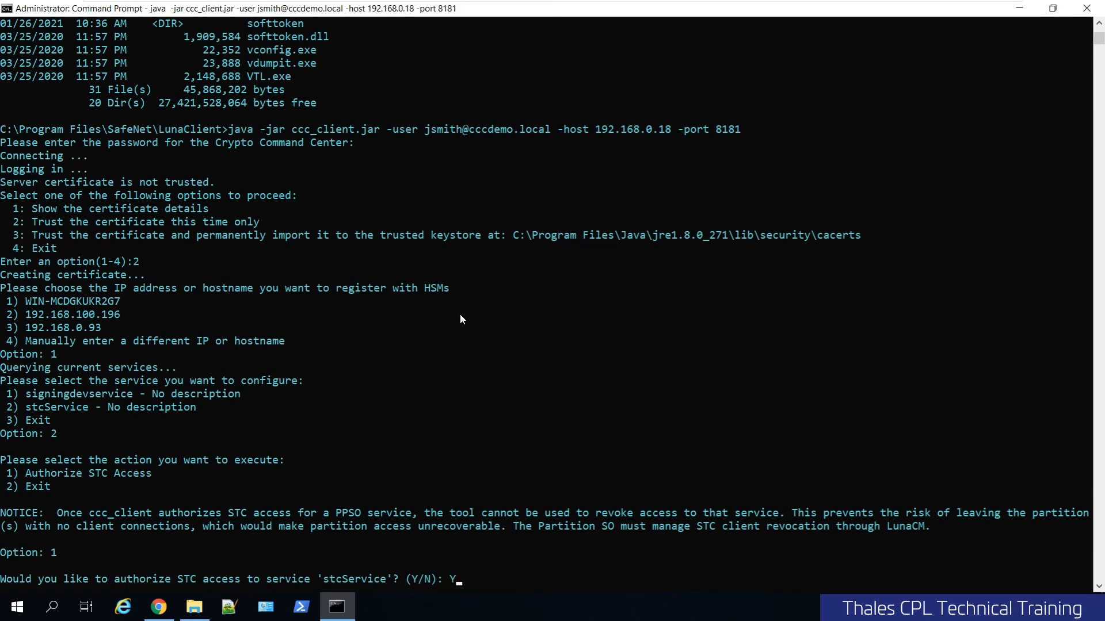
{"action": "key", "text": "Return"}
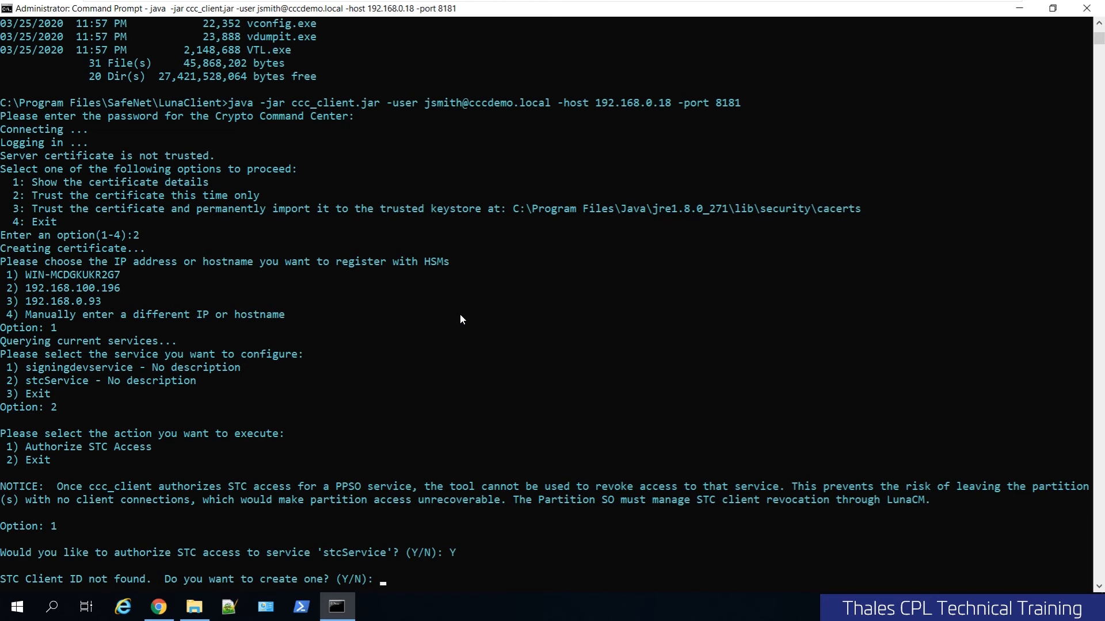
{"action": "type", "text": "Y"}
{"action": "key", "text": "Return"}
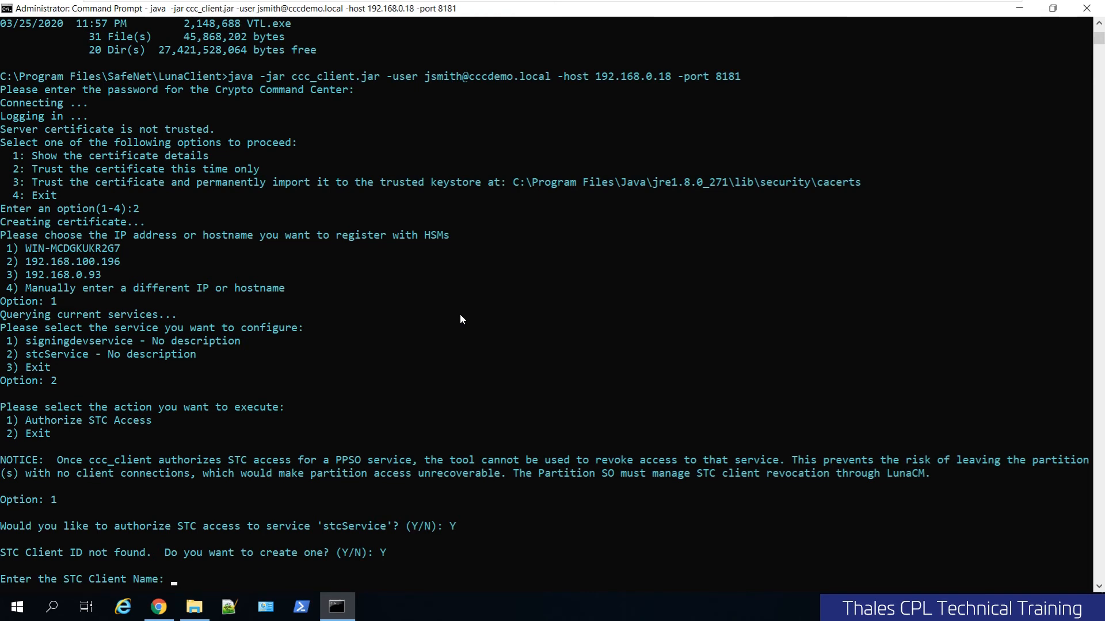
Name the STC client mystclient and enter the partition SO password.
{"action": "type", "text": "mystcl"}
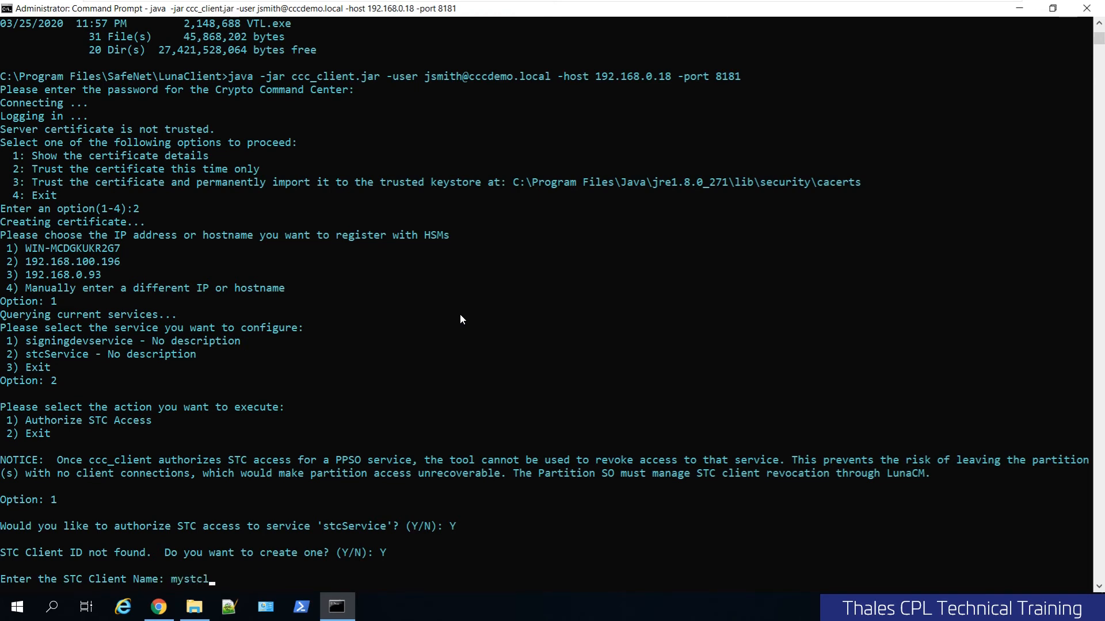
{"action": "type", "text": "ient"}
{"action": "key", "text": "Return"}
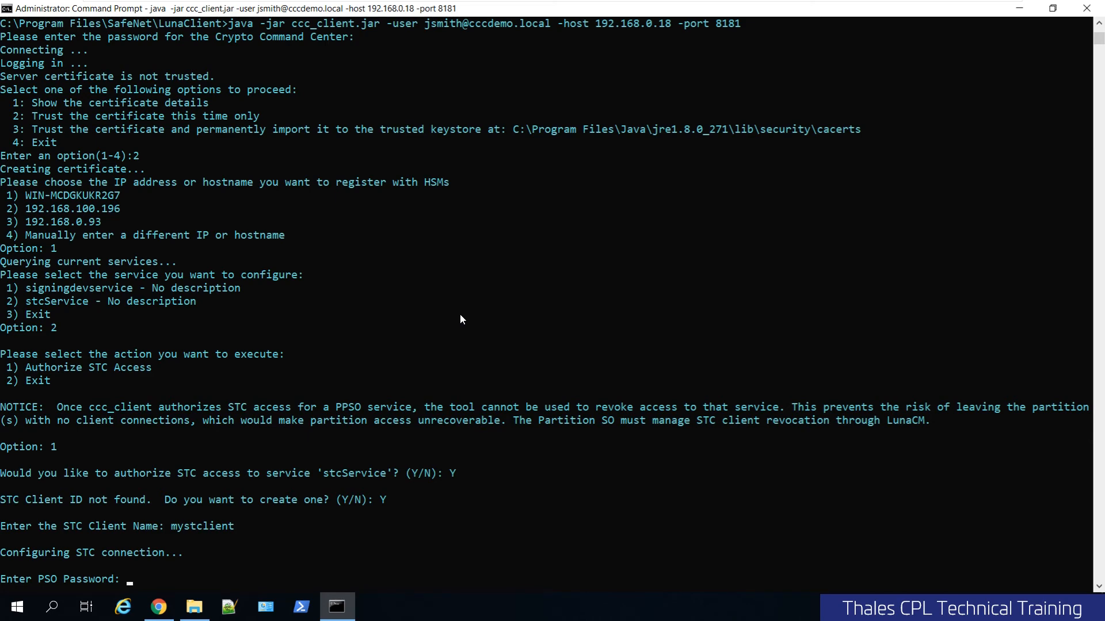
{"action": "key", "text": "Return"}
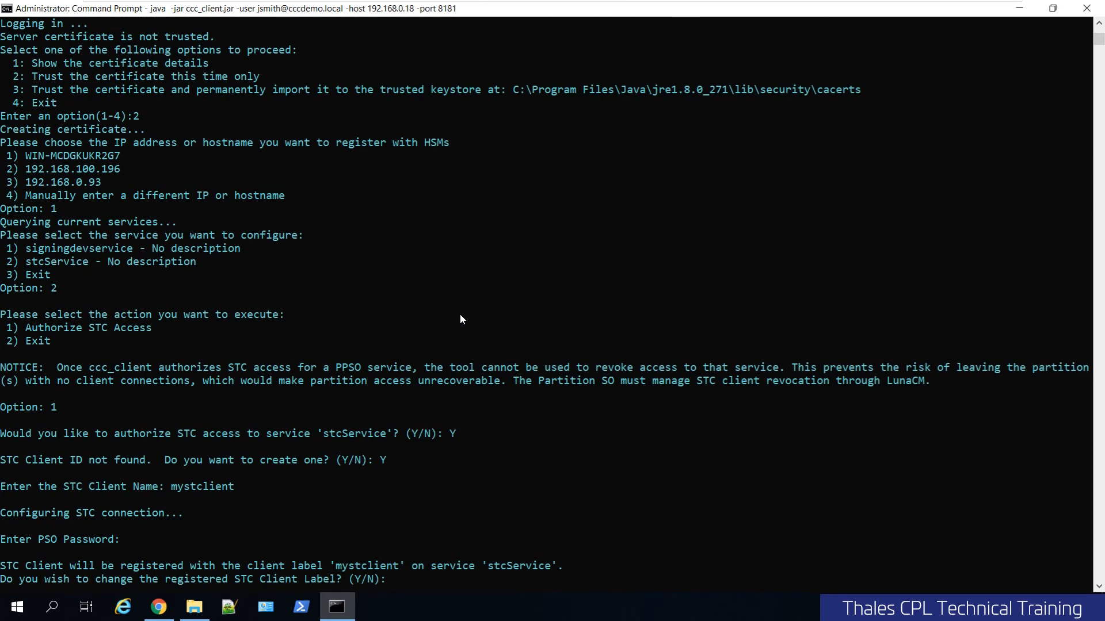
Change the registered STC client label to mystclientNEW.
{"action": "type", "text": "Y"}
{"action": "key", "text": "Return"}
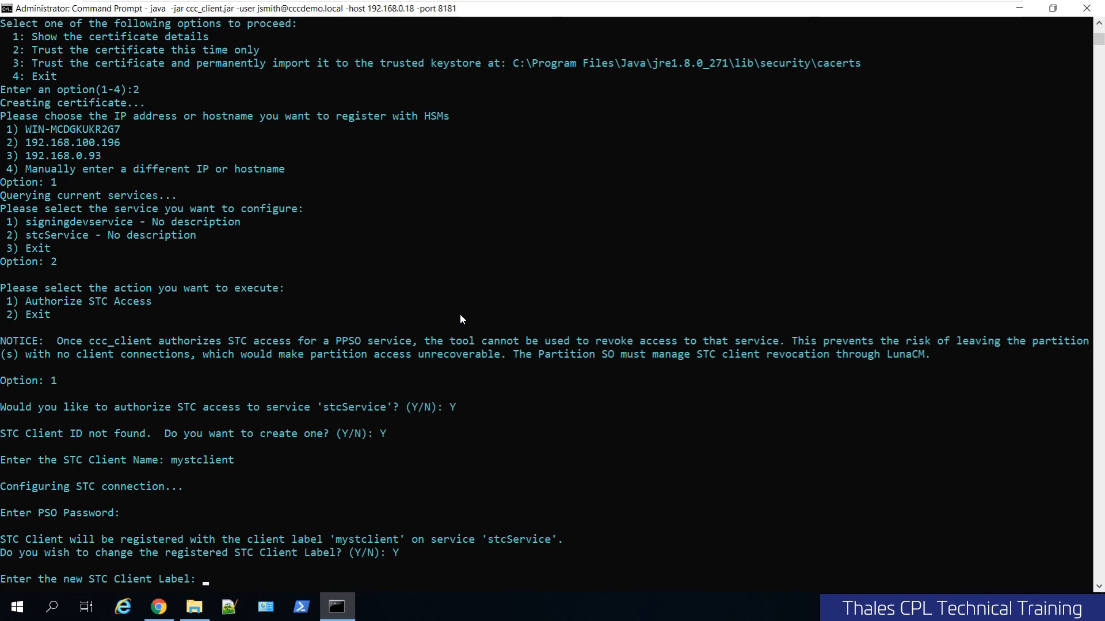
{"action": "type", "text": "myclien"}
{"action": "key", "text": "BackSpace"}
{"action": "key", "text": "BackSpace"}
{"action": "key", "text": "BackSpace"}
{"action": "key", "text": "BackSpace"}
{"action": "key", "text": "BackSpace"}
{"action": "type", "text": "stcclientNEW"}
{"action": "key", "text": "Return"}
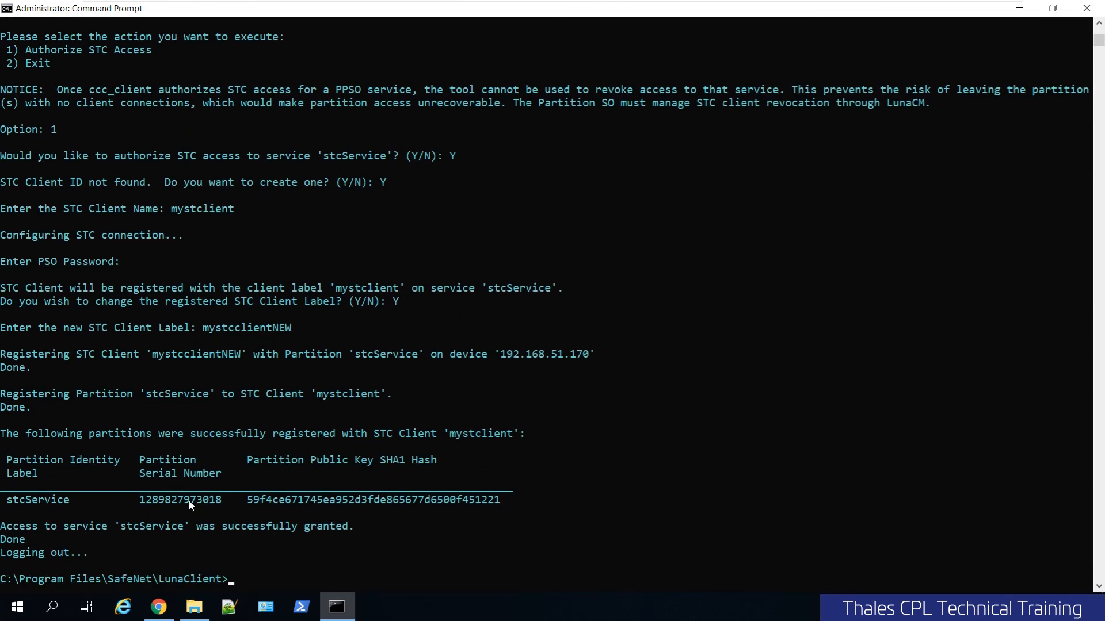
Highlight the partition public key hash and launch LunaCM.
{"action": "double_click", "coordinate": [311, 500]}
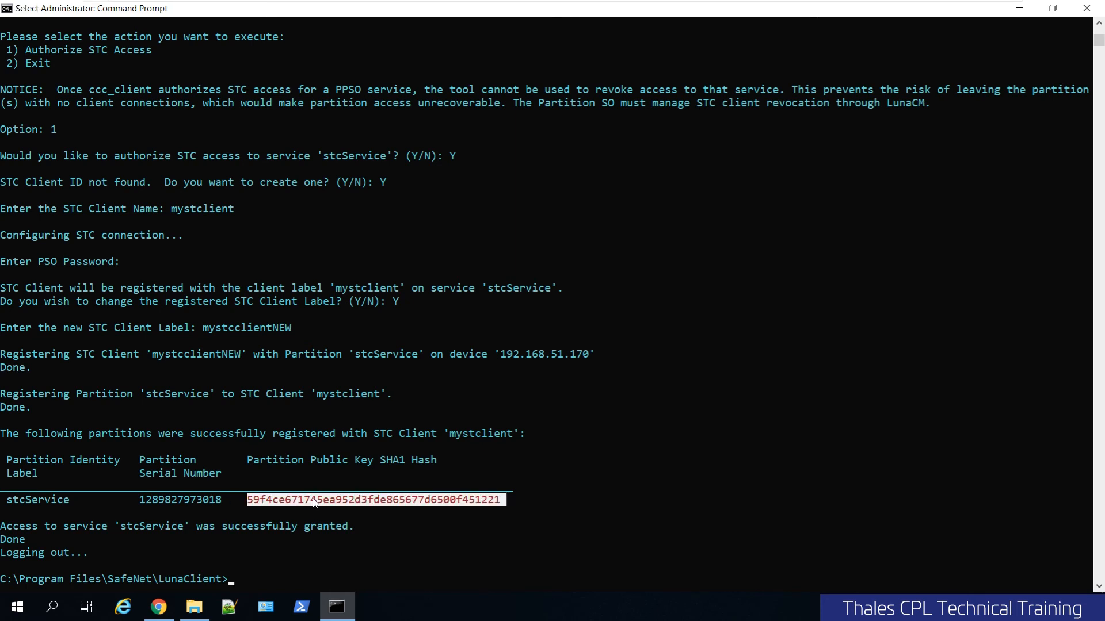
{"action": "left_click", "coordinate": [328, 542]}
{"action": "type", "text": "l"}
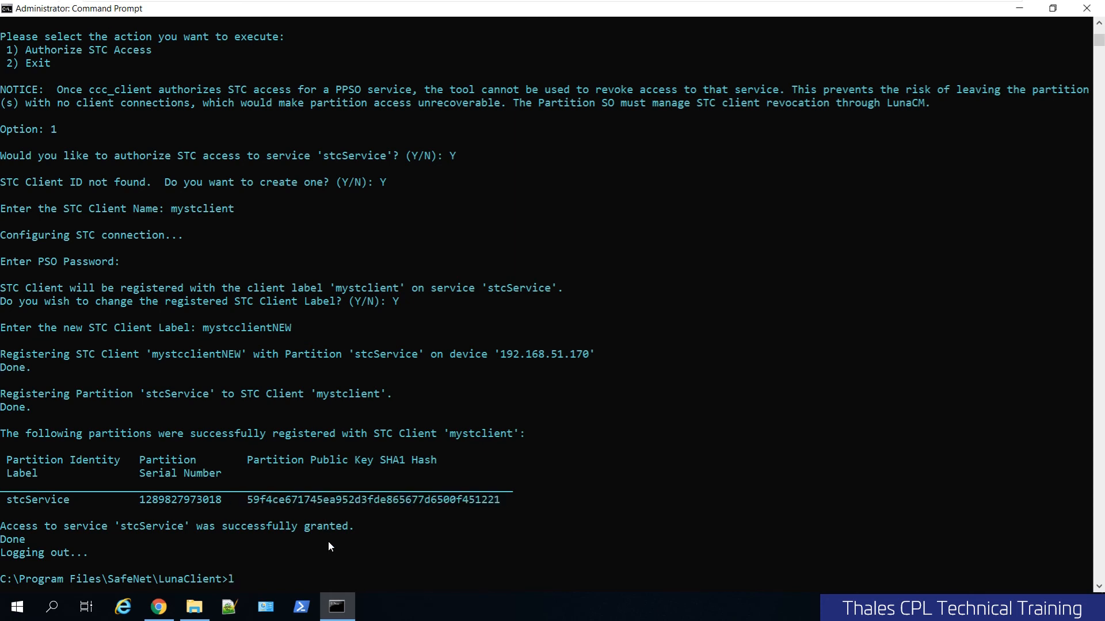
{"action": "type", "text": "unacm"}
{"action": "key", "text": "Return"}
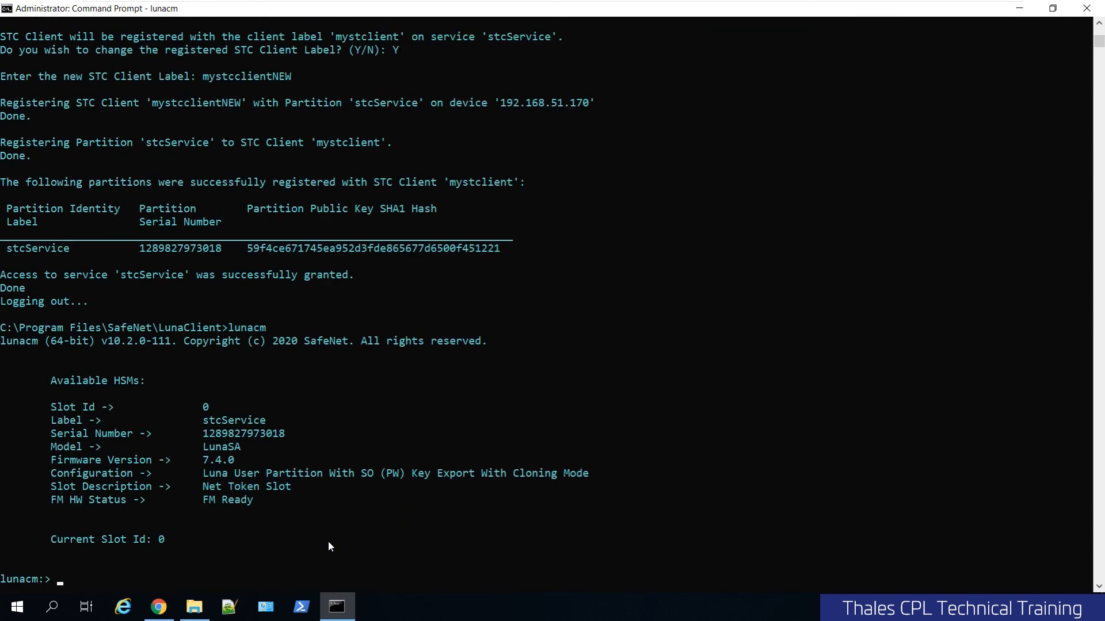
List the STC subcommands and show the status of the STC link.
{"action": "type", "text": "stc"}
{"action": "key", "text": "Return"}
{"action": "type", "text": "stc"}
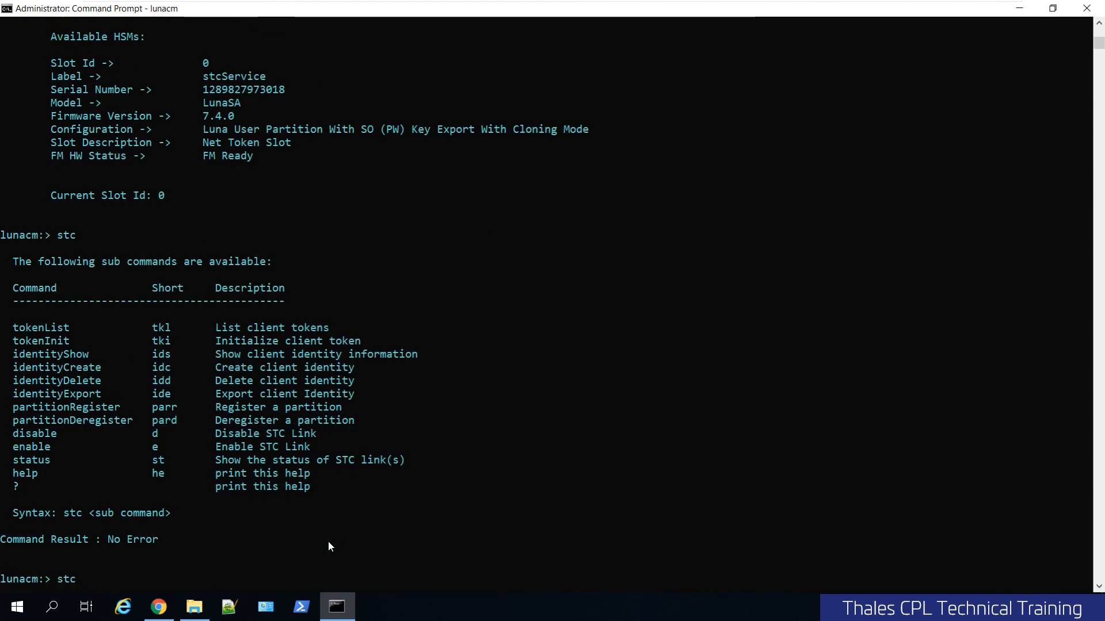
{"action": "type", "text": " status"}
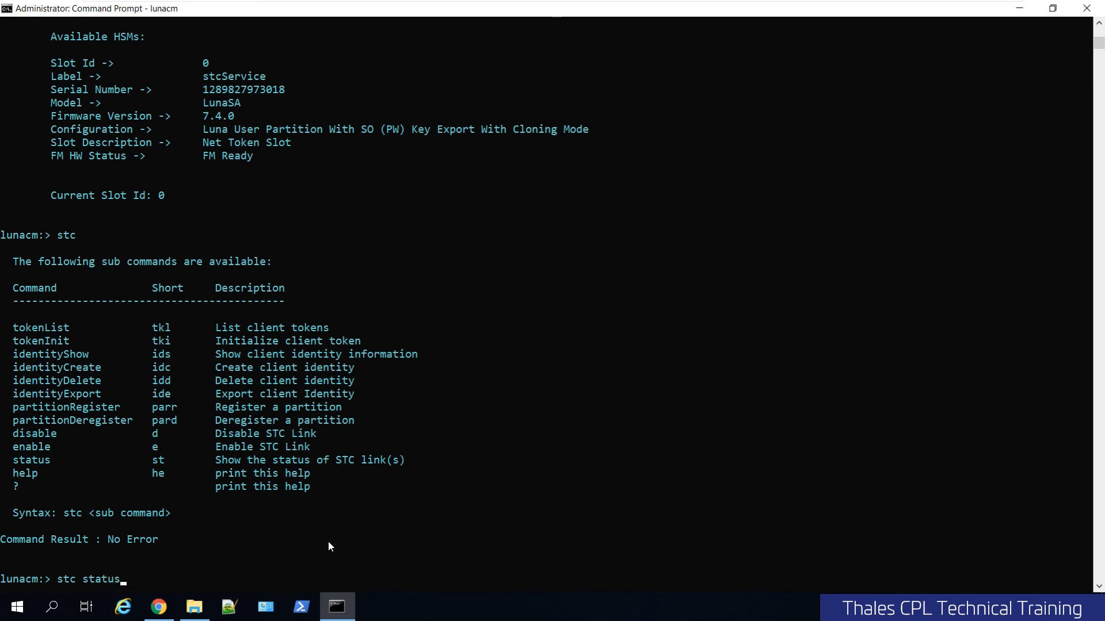
{"action": "key", "text": "Return"}
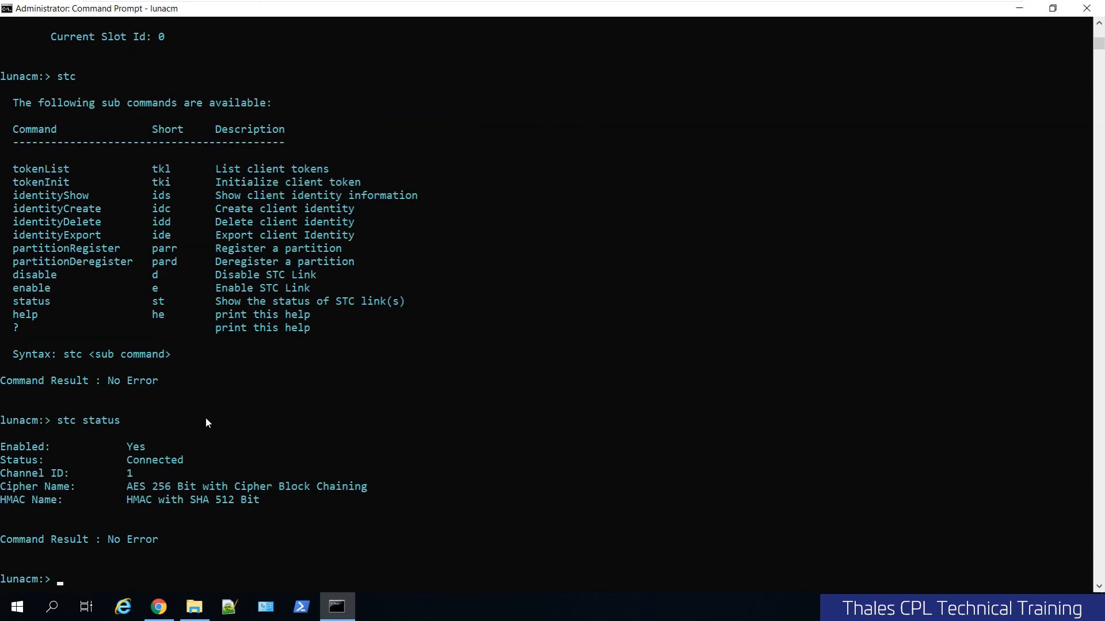
List the STC client tokens and show the client identity information.
{"action": "type", "text": "stc tkl"}
{"action": "key", "text": "Return"}
{"action": "key", "text": "Up"}
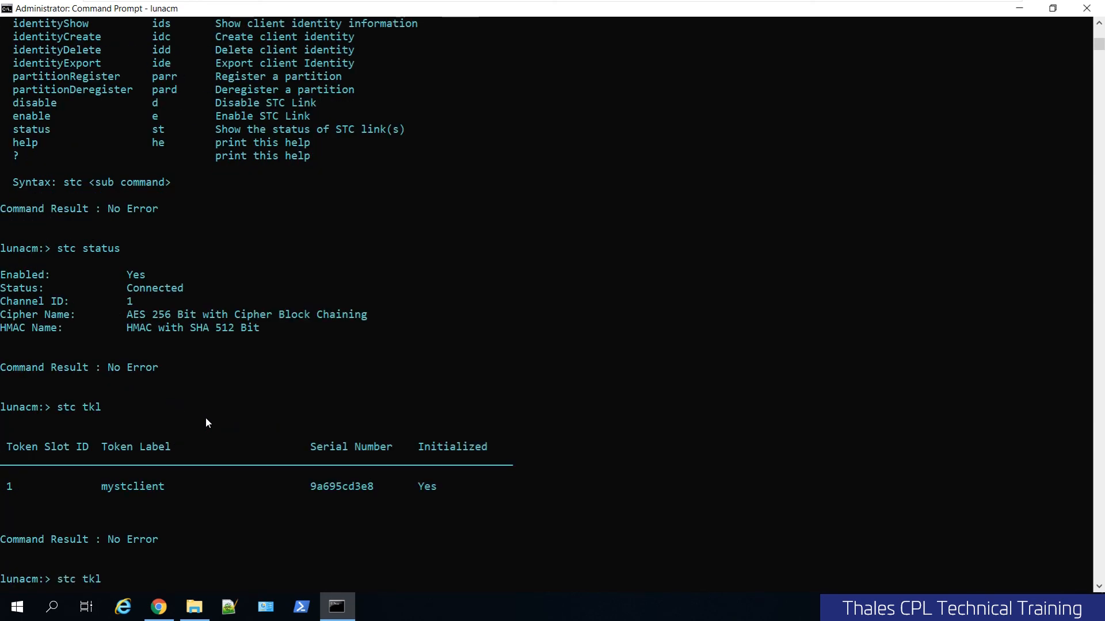
{"action": "key", "text": "BackSpace"}
{"action": "key", "text": "BackSpace"}
{"action": "key", "text": "BackSpace"}
{"action": "type", "text": "ids"}
{"action": "key", "text": "Return"}
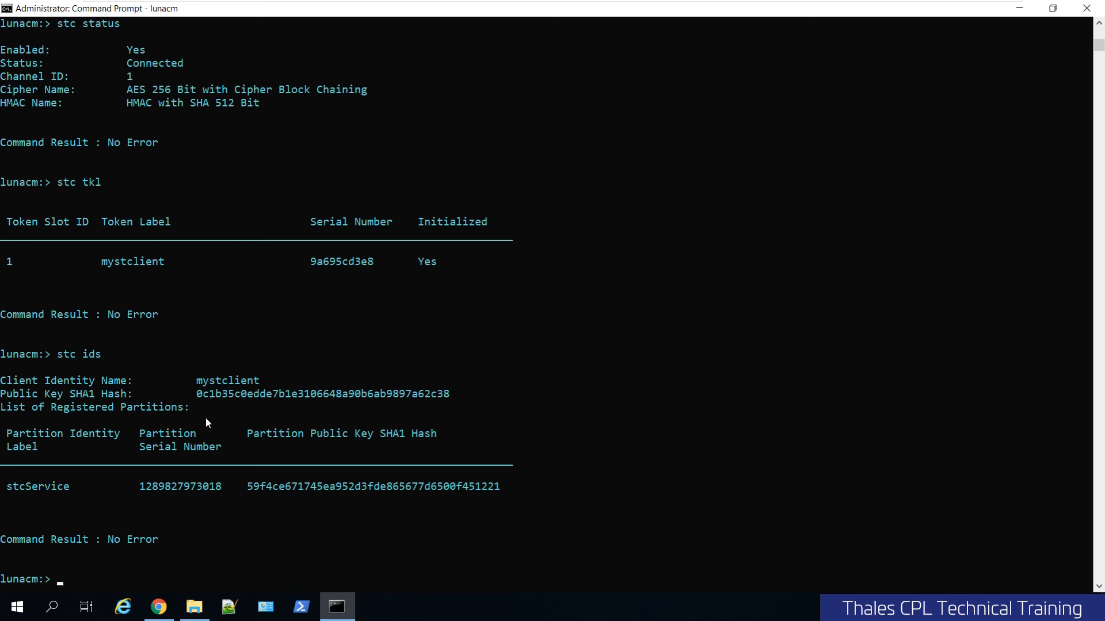
Highlight the client identity name and the registered partition label.
{"action": "double_click", "coordinate": [209, 380]}
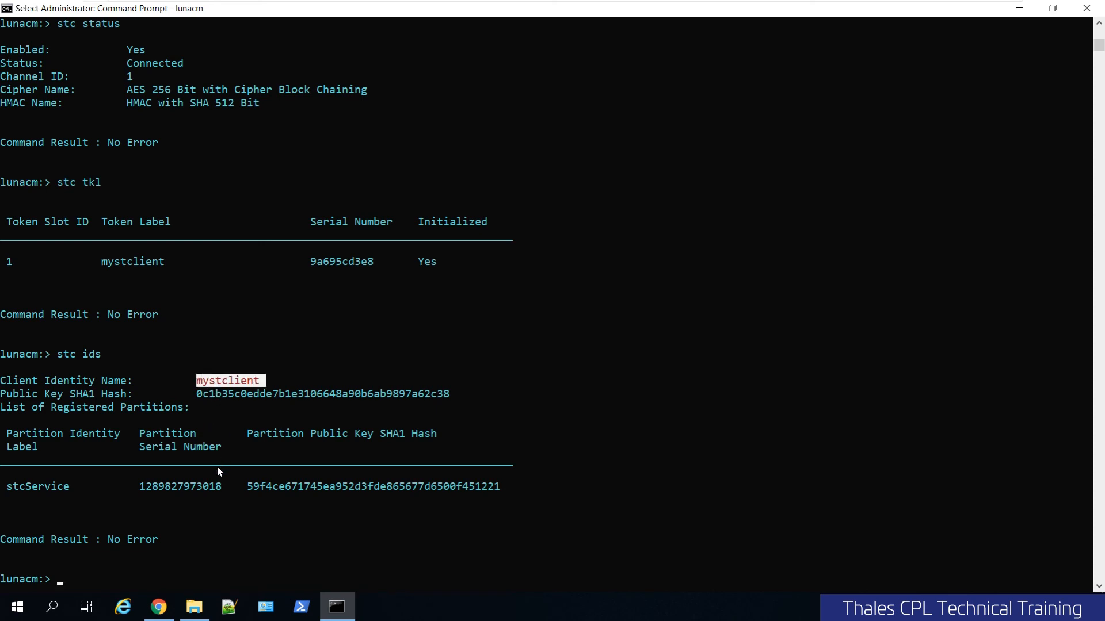
{"action": "double_click", "coordinate": [40, 487]}
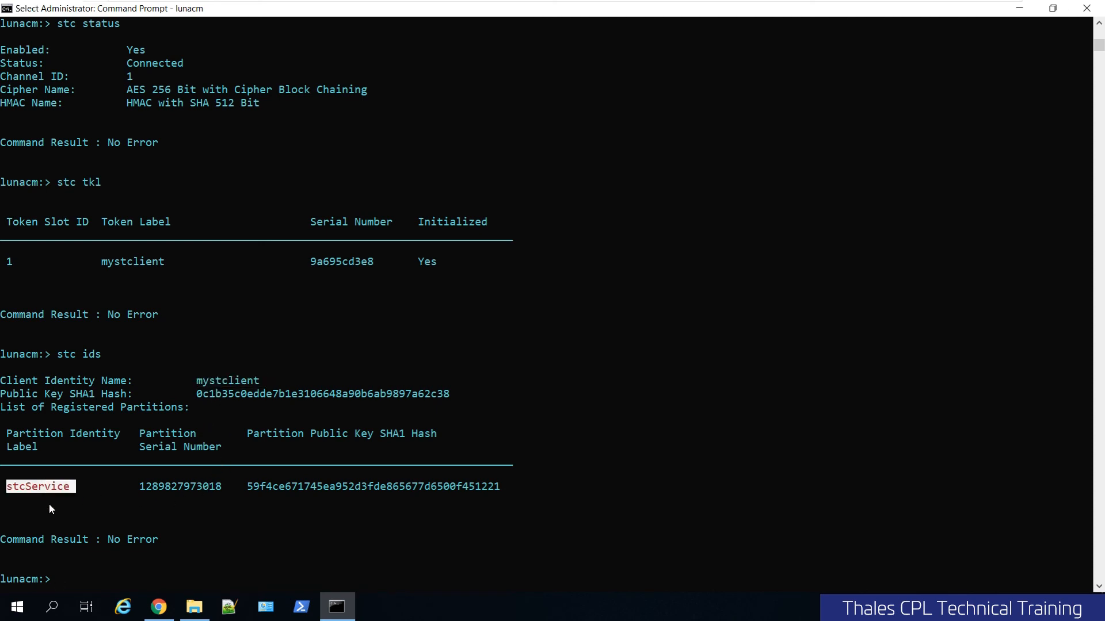
{"action": "left_click", "coordinate": [179, 538]}
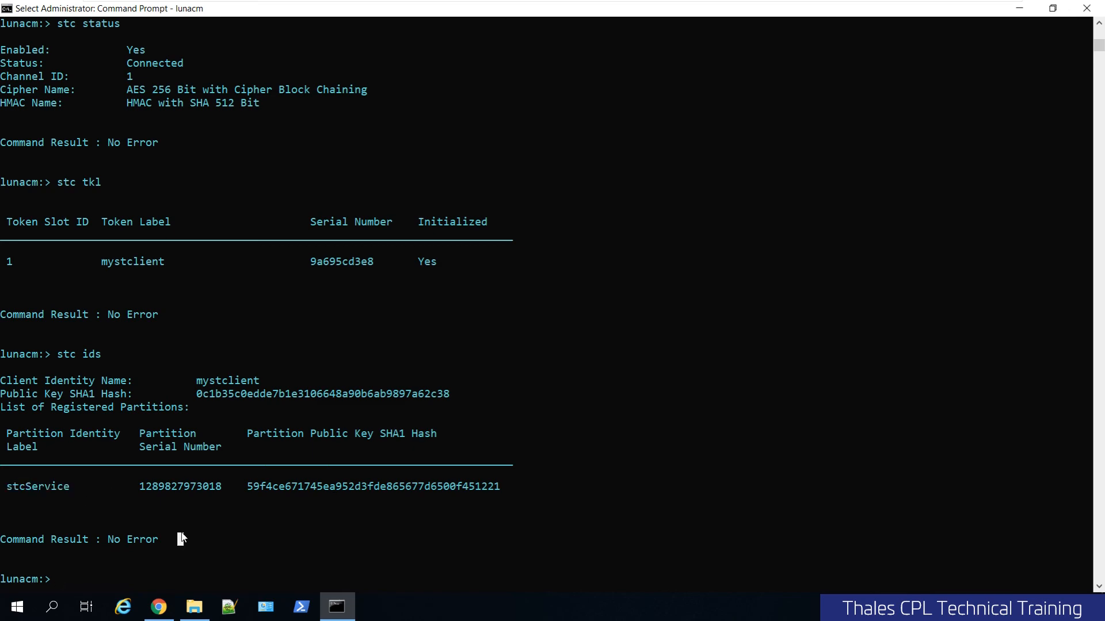
{"action": "mouse_move", "coordinate": [569, 2]}
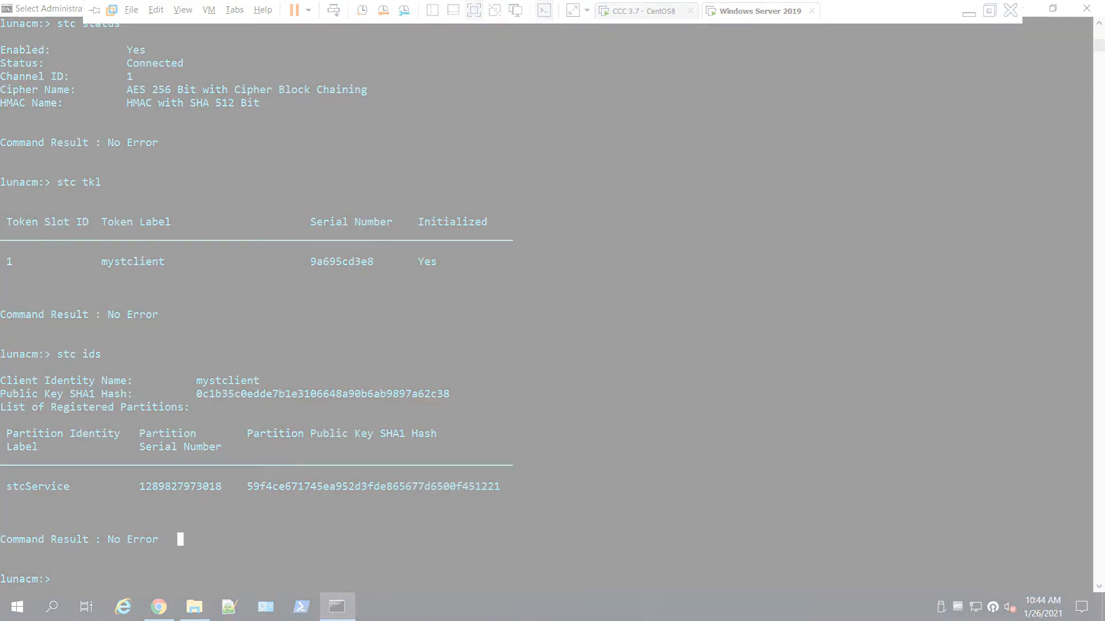